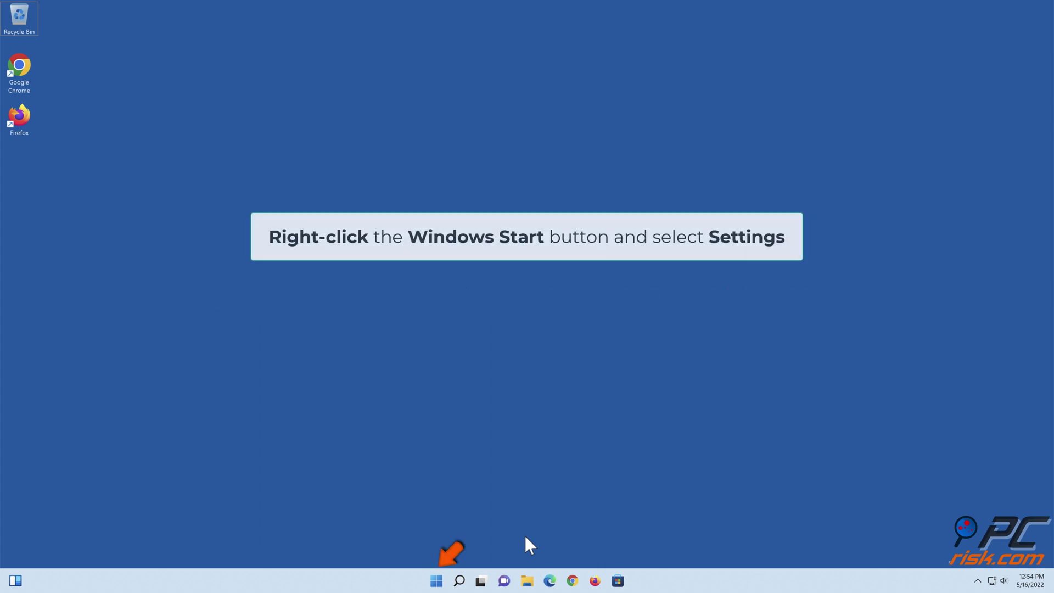
Run the Windows Update troubleshooter under Troubleshoot > Other troubleshooters, then close its report.
{"action": "right_click", "coordinate": [437, 581]}
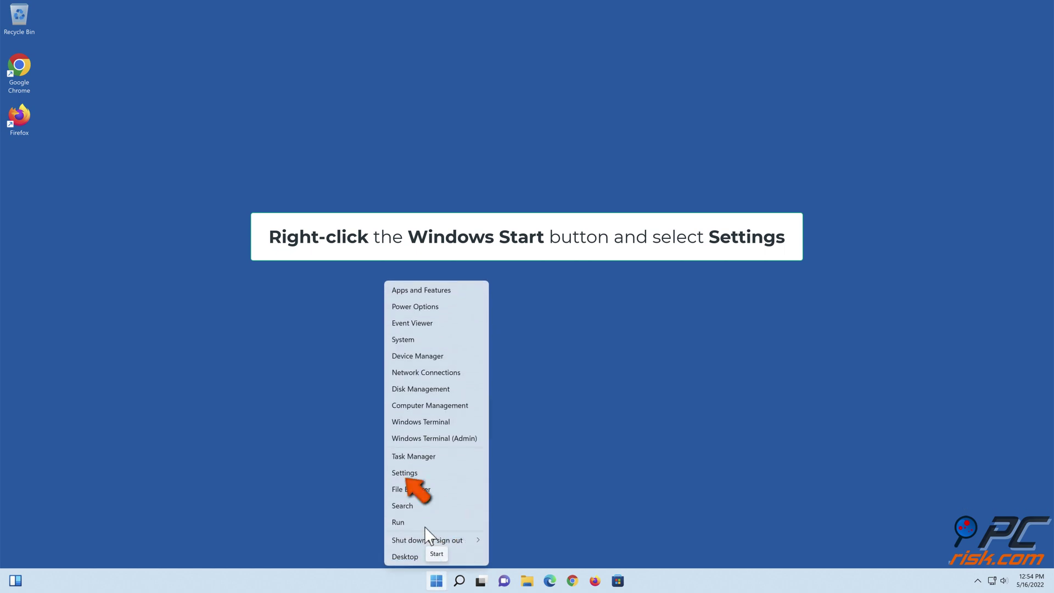
{"action": "left_click", "coordinate": [401, 475]}
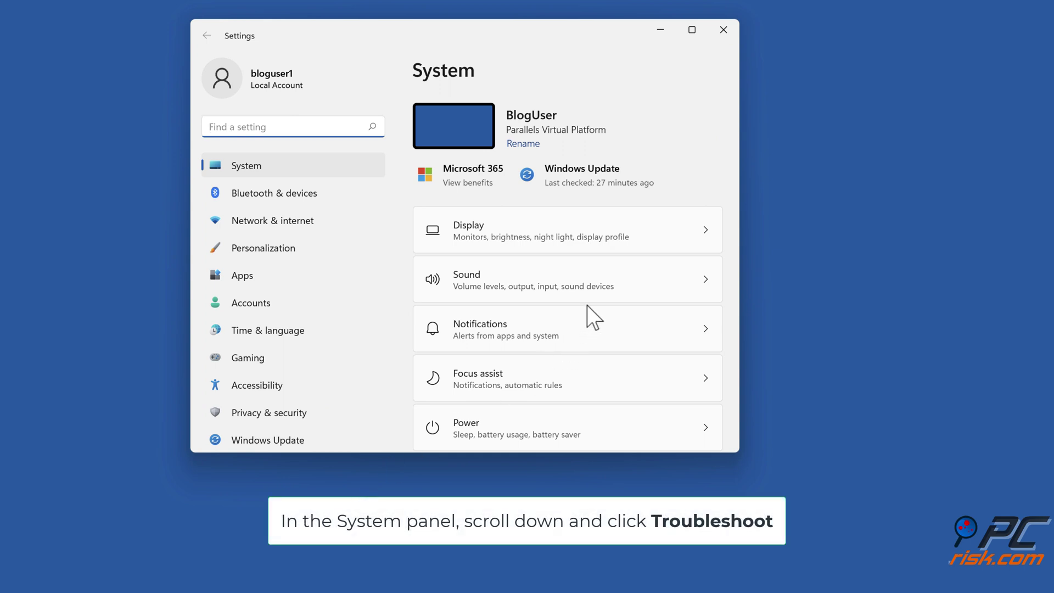
{"action": "scroll", "coordinate": [588, 305], "scroll_direction": "down", "scroll_amount": 5}
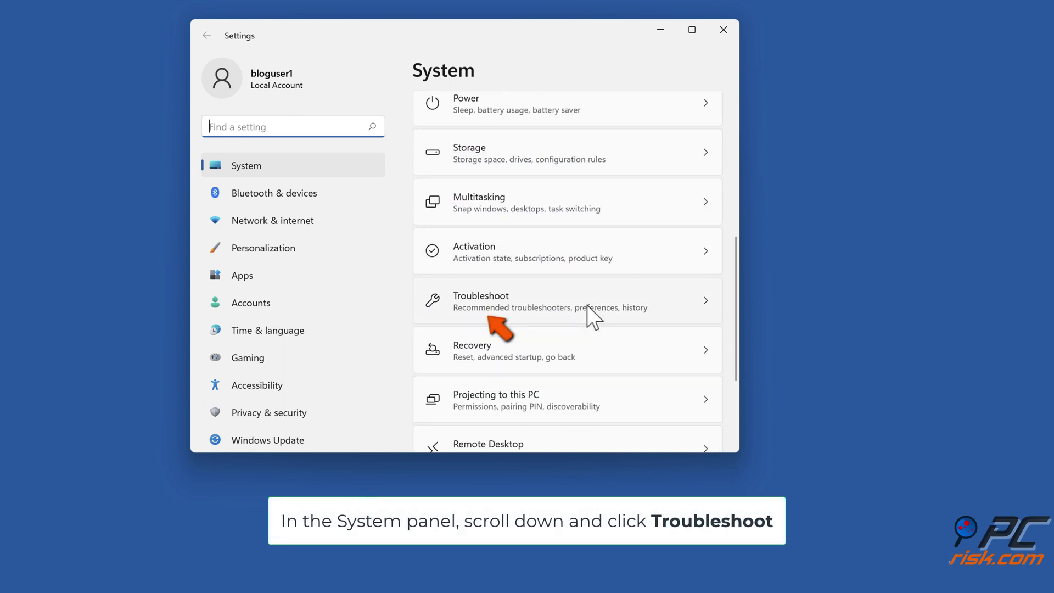
{"action": "left_click", "coordinate": [494, 314]}
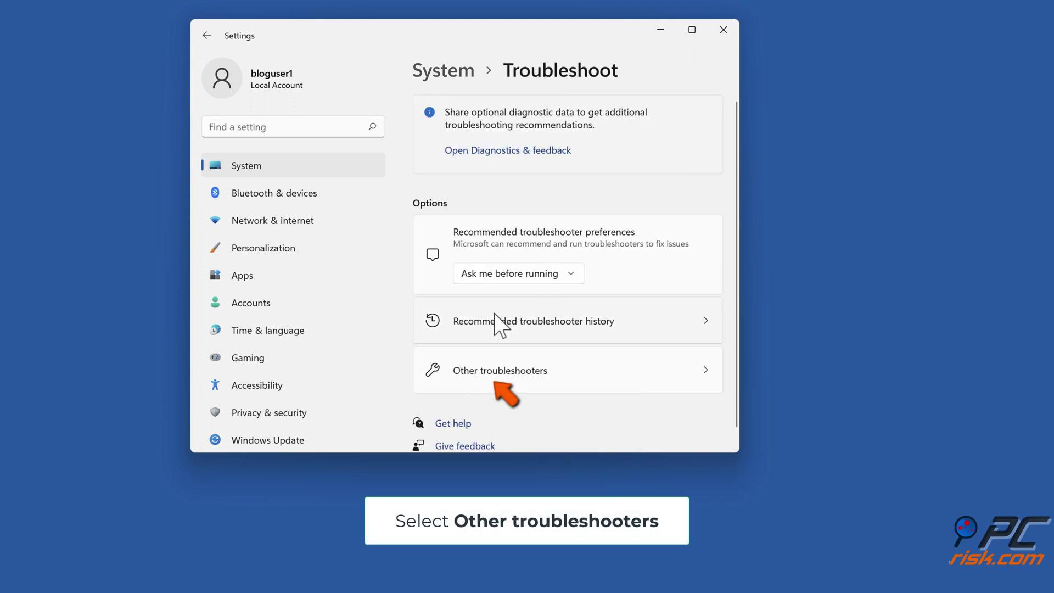
{"action": "left_click", "coordinate": [496, 373]}
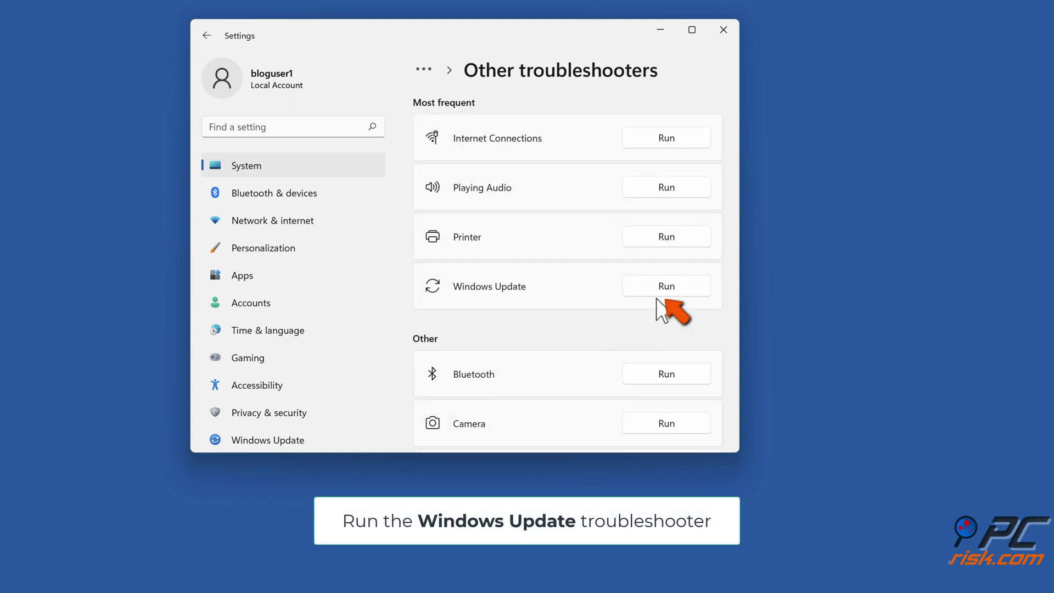
{"action": "left_click", "coordinate": [667, 289]}
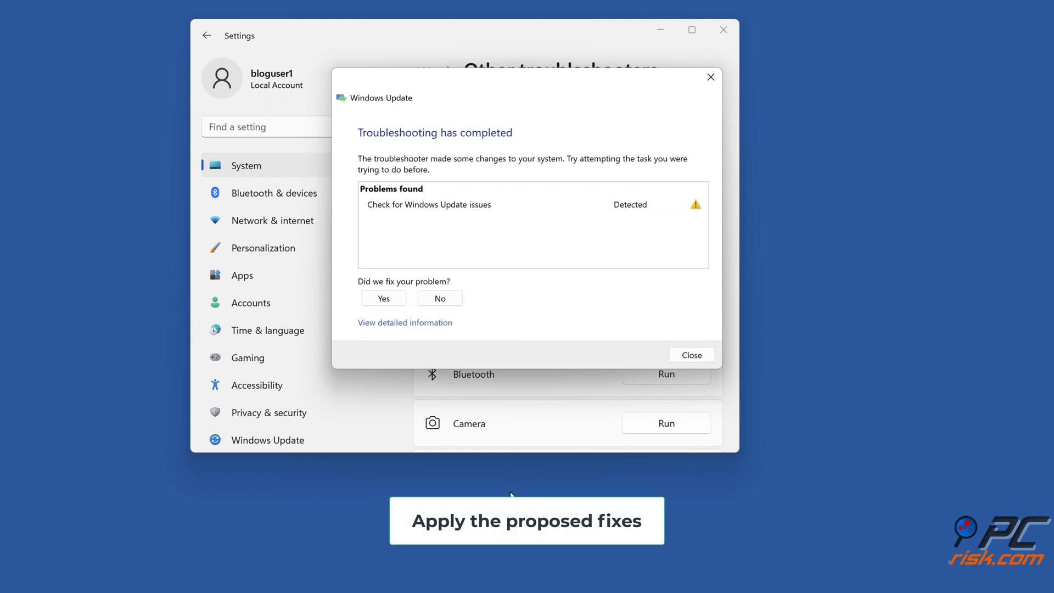
{"action": "left_click", "coordinate": [680, 358]}
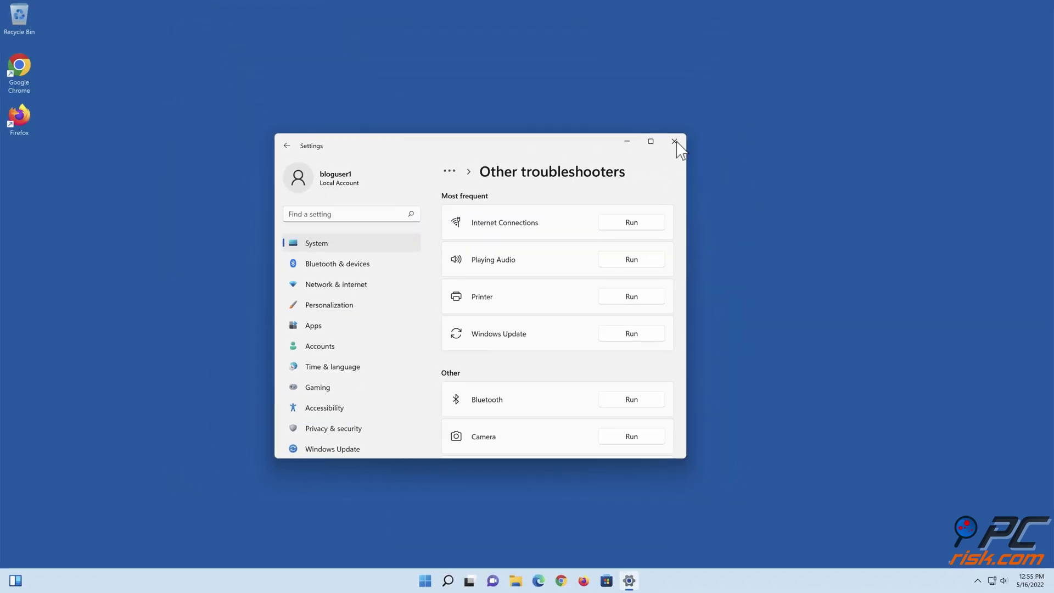
Close Settings and restart the PC from the Start menu's power options.
{"action": "left_click", "coordinate": [675, 141]}
{"action": "left_click", "coordinate": [436, 581]}
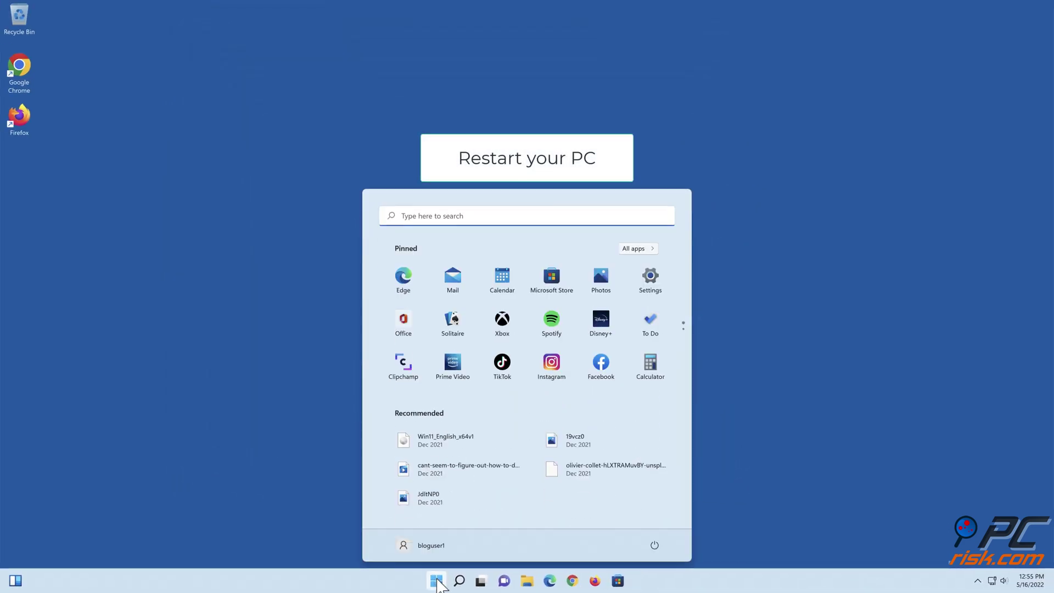
{"action": "left_click", "coordinate": [654, 546]}
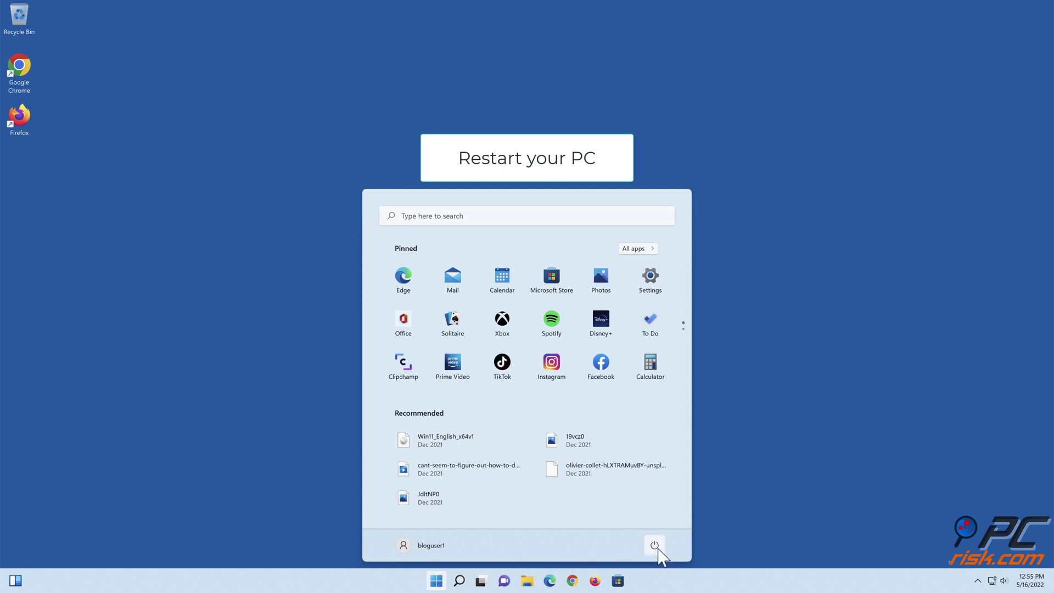
{"action": "left_click", "coordinate": [654, 545]}
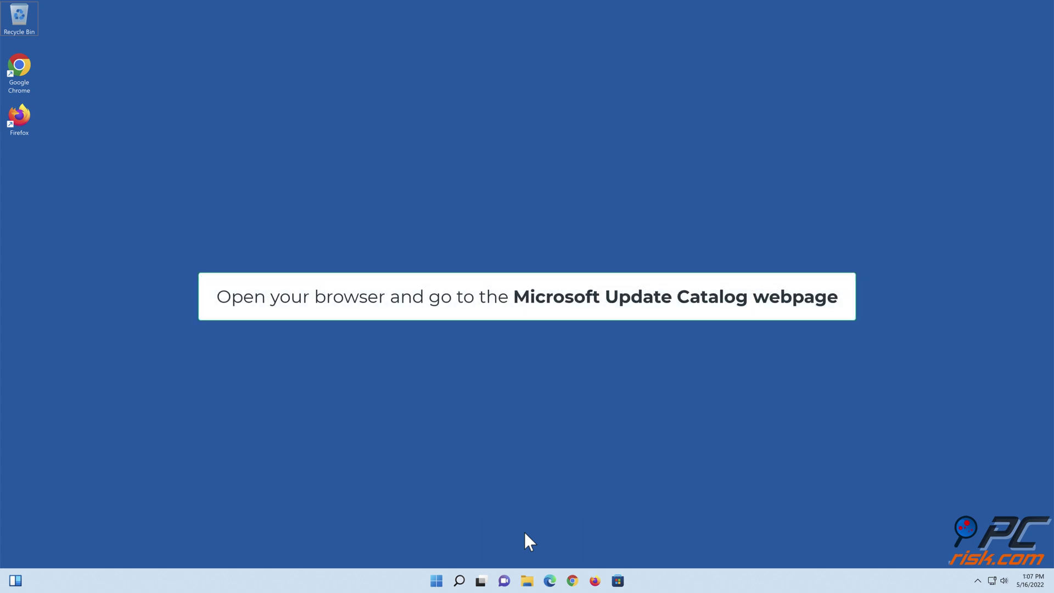
Load catalog.update.microsoft.com in a new Microsoft Edge window.
{"action": "left_click", "coordinate": [549, 579]}
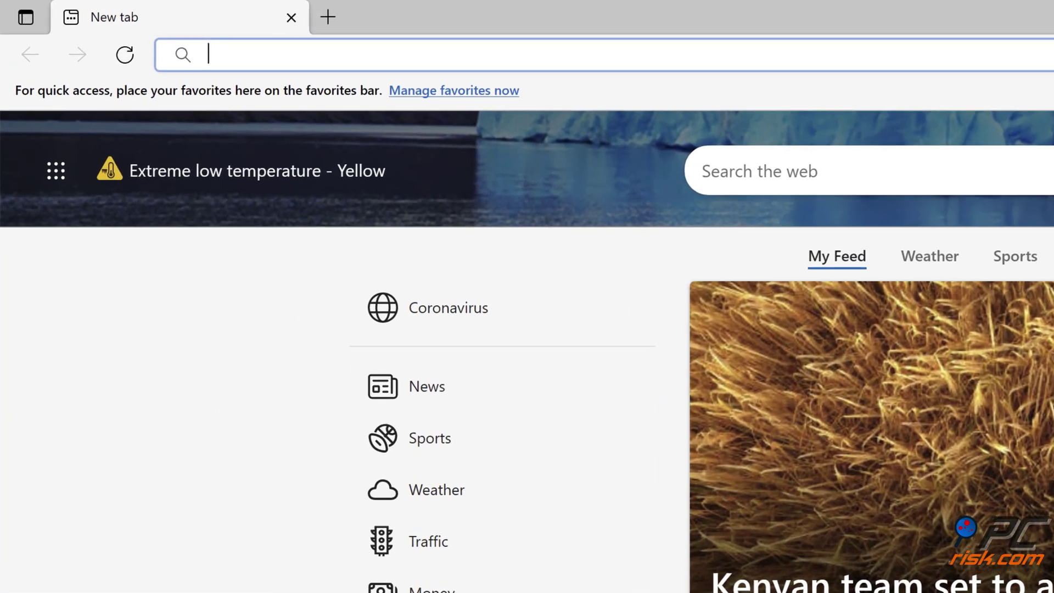
{"action": "type", "text": "https://www.catalog.update.microsoft.com/Home.aspx"}
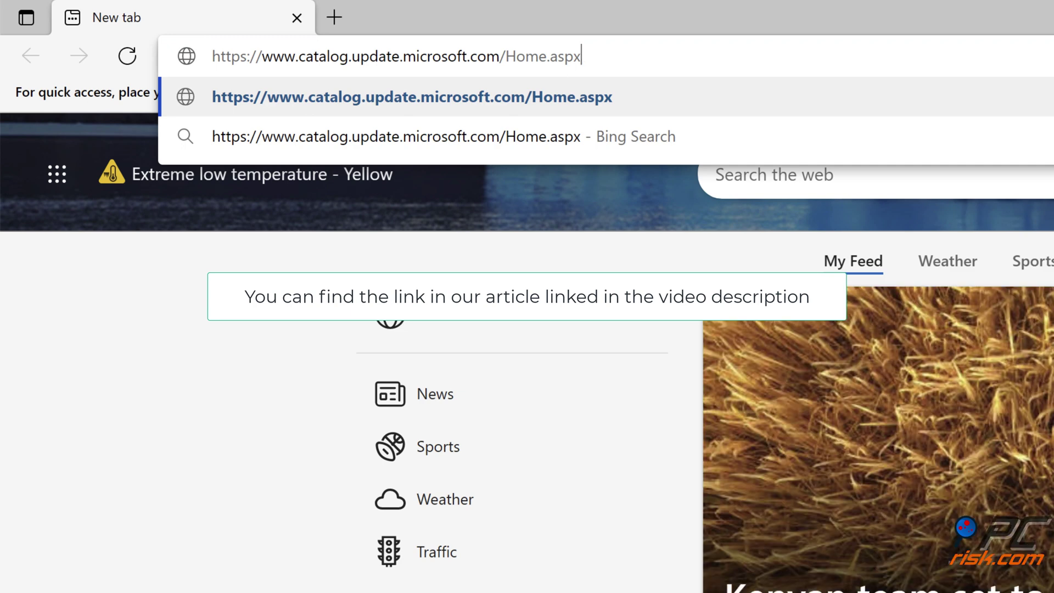
{"action": "key", "text": "Return"}
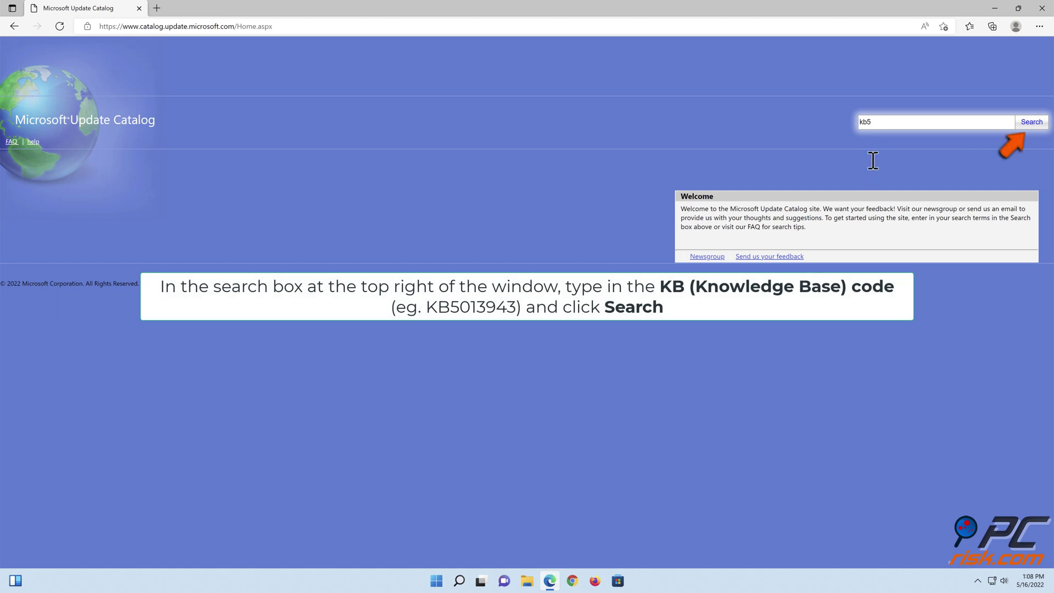
Search kb5013943, download the x64 .msu update, open its installer, and close Edge.
{"action": "left_click", "coordinate": [1032, 123]}
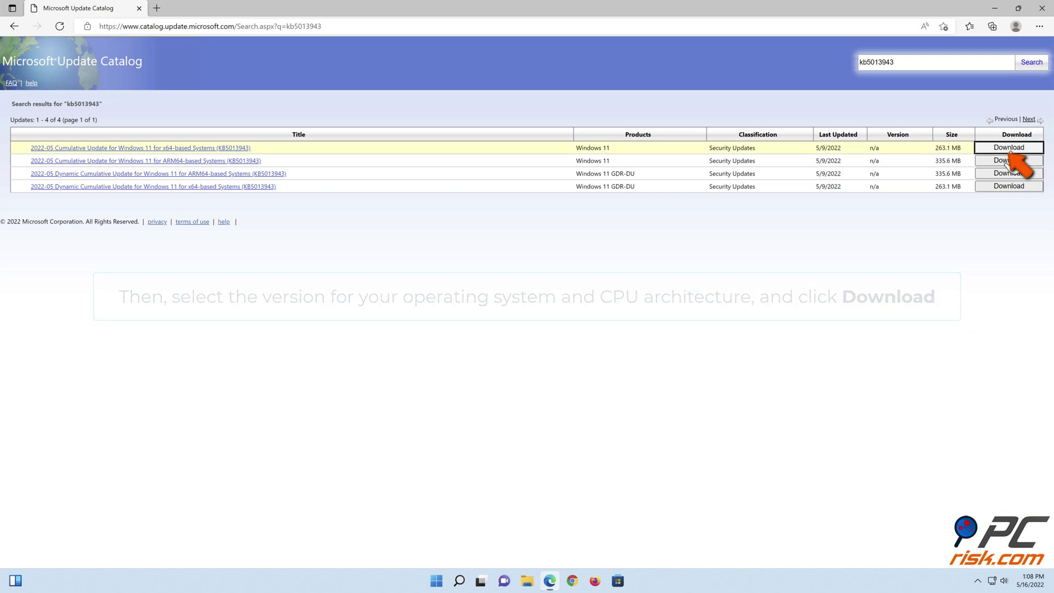
{"action": "left_click", "coordinate": [1010, 149]}
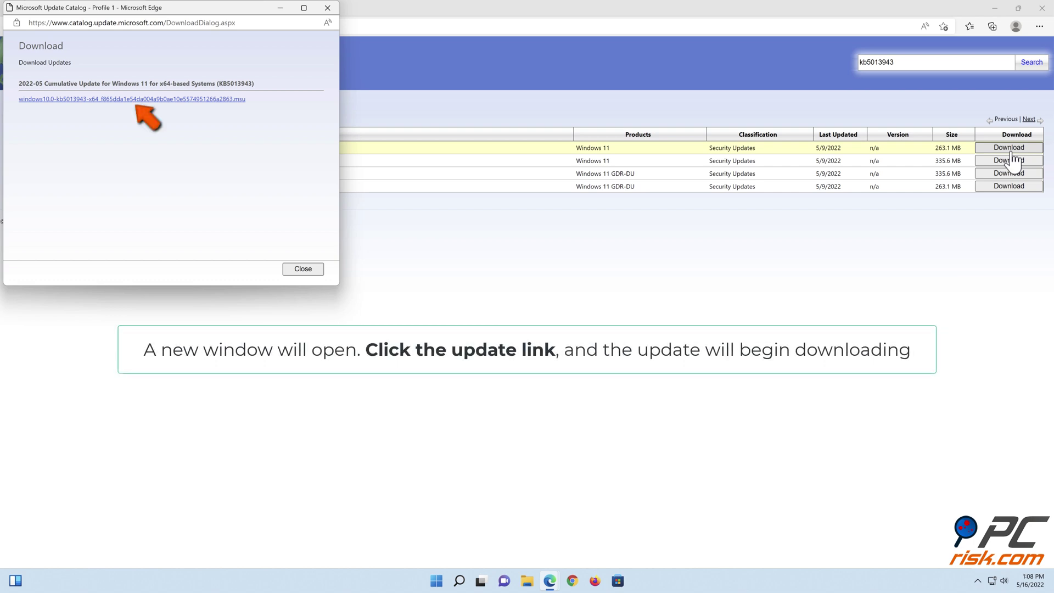
{"action": "left_click", "coordinate": [132, 102]}
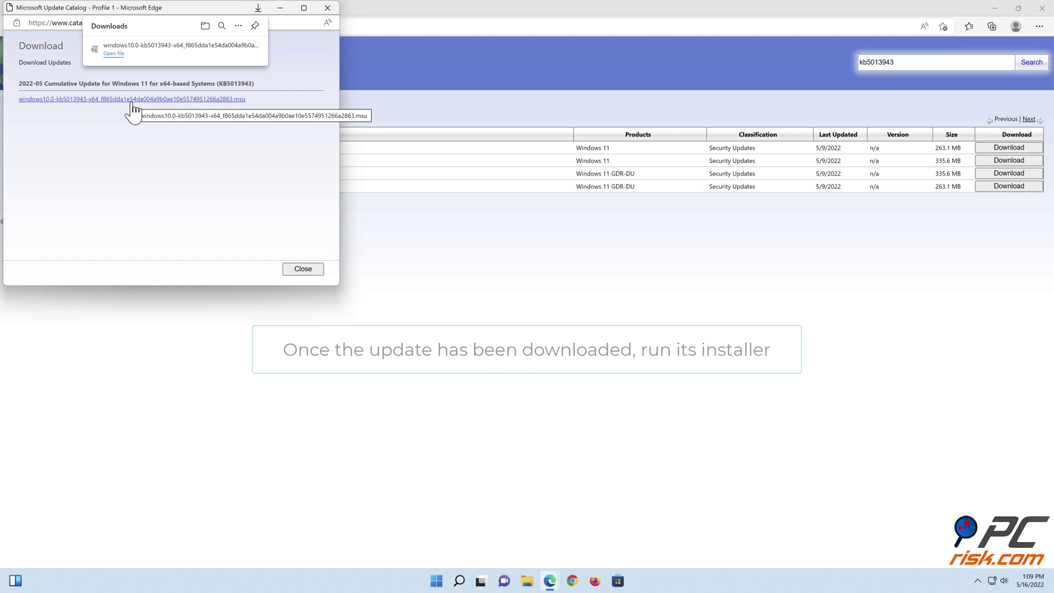
{"action": "left_click", "coordinate": [114, 54]}
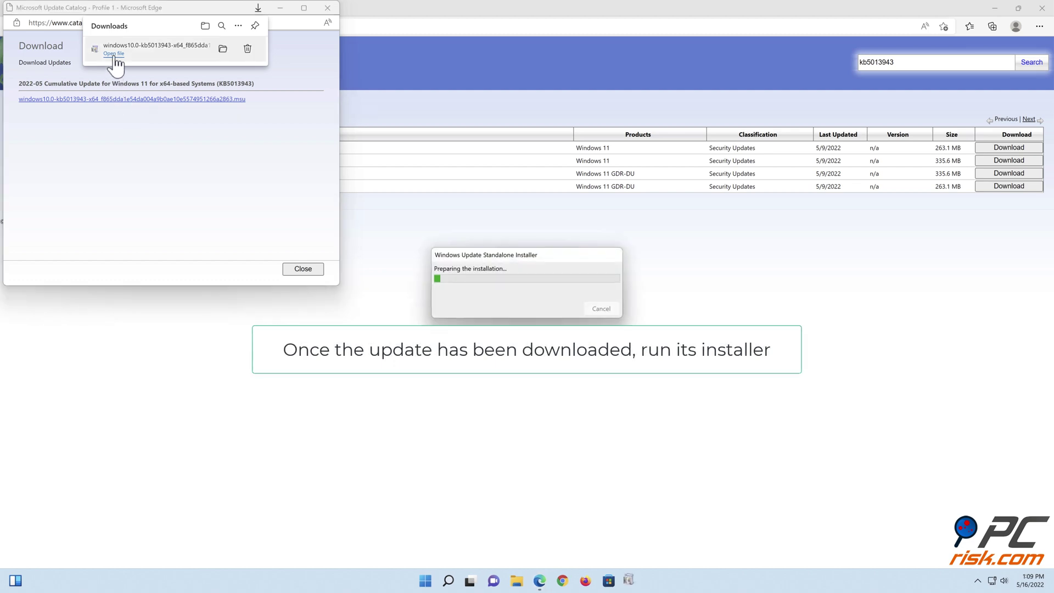
{"action": "left_click", "coordinate": [1041, 8]}
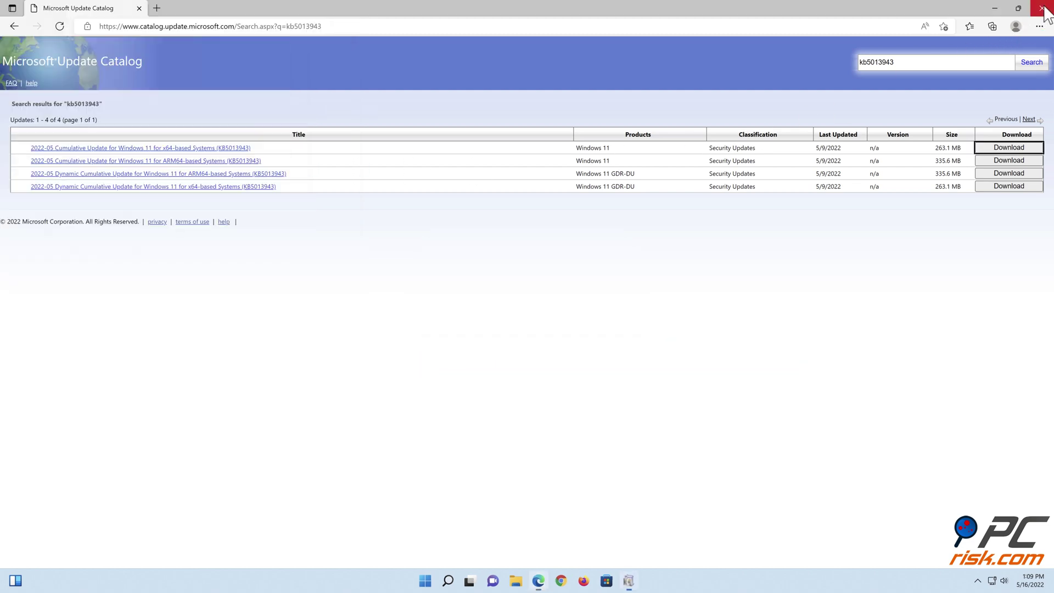
{"action": "left_click", "coordinate": [328, 8]}
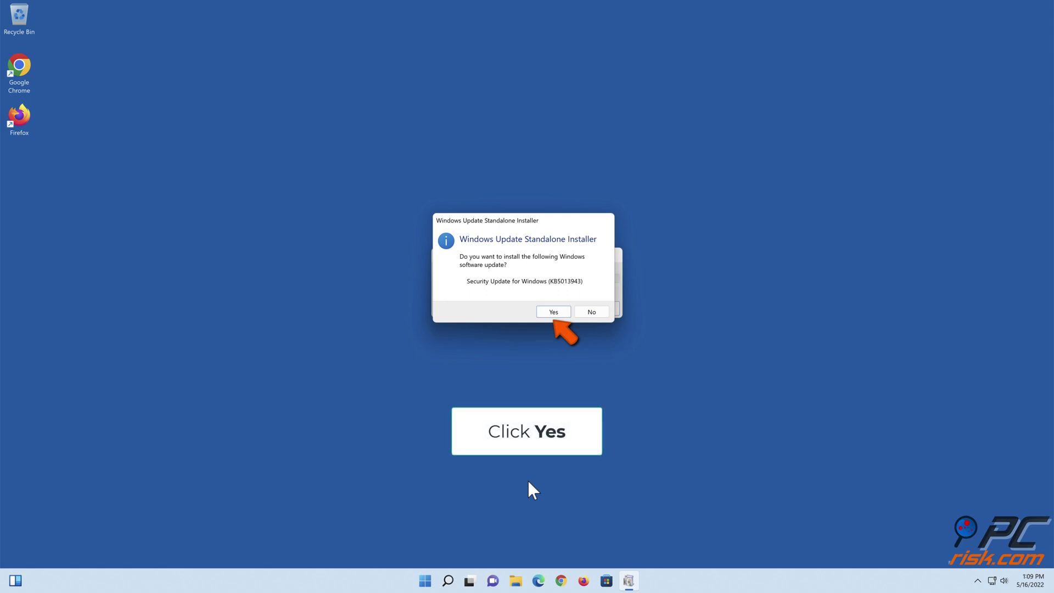
Confirm installation of Security Update for Windows (KB5013943) in the standalone installer.
{"action": "left_click", "coordinate": [555, 315]}
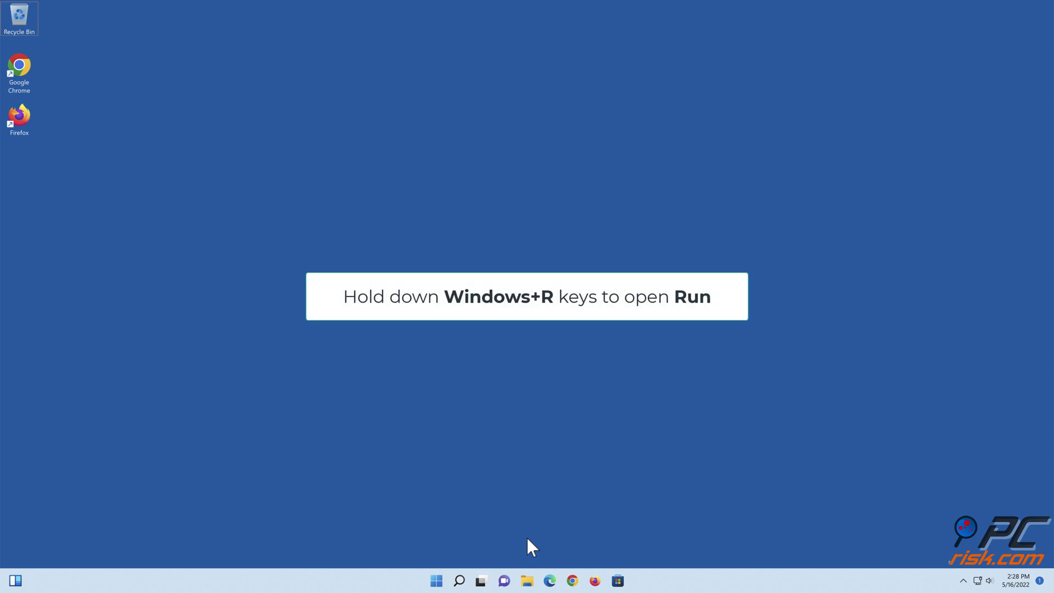
Launch cmd from Run as administrator with Ctrl+Shift+Enter.
{"action": "key", "text": "super+r"}
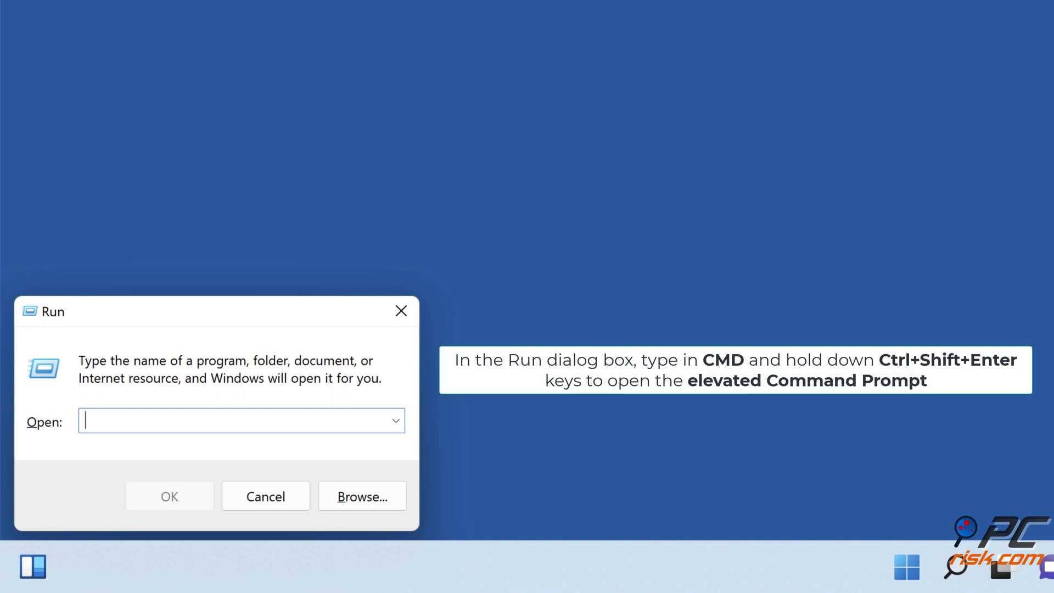
{"action": "type", "text": "cmd"}
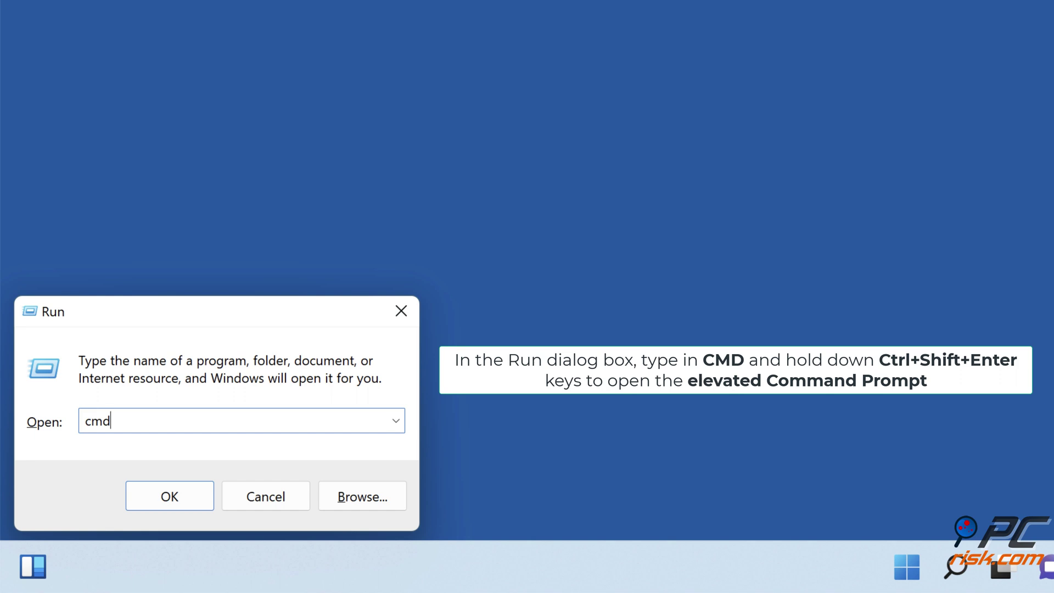
{"action": "key", "text": "ctrl+shift+Return"}
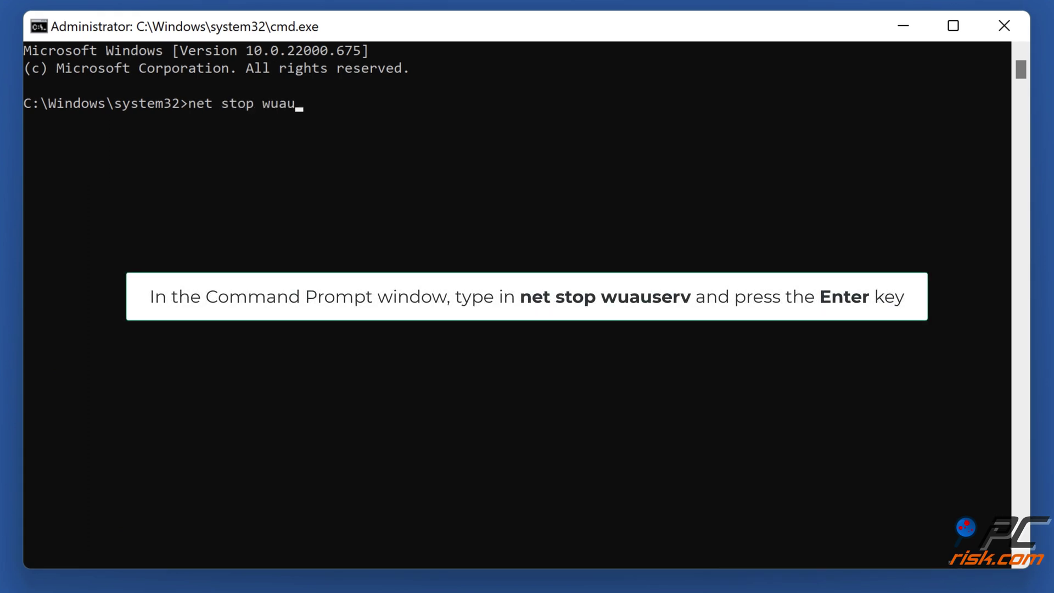
Stop wuauserv, delete %systemroot%\SoftwareDistribution\DataStore, then start wuauserv again.
{"action": "type", "text": "net stop wuauserv"}
{"action": "key", "text": "Return"}
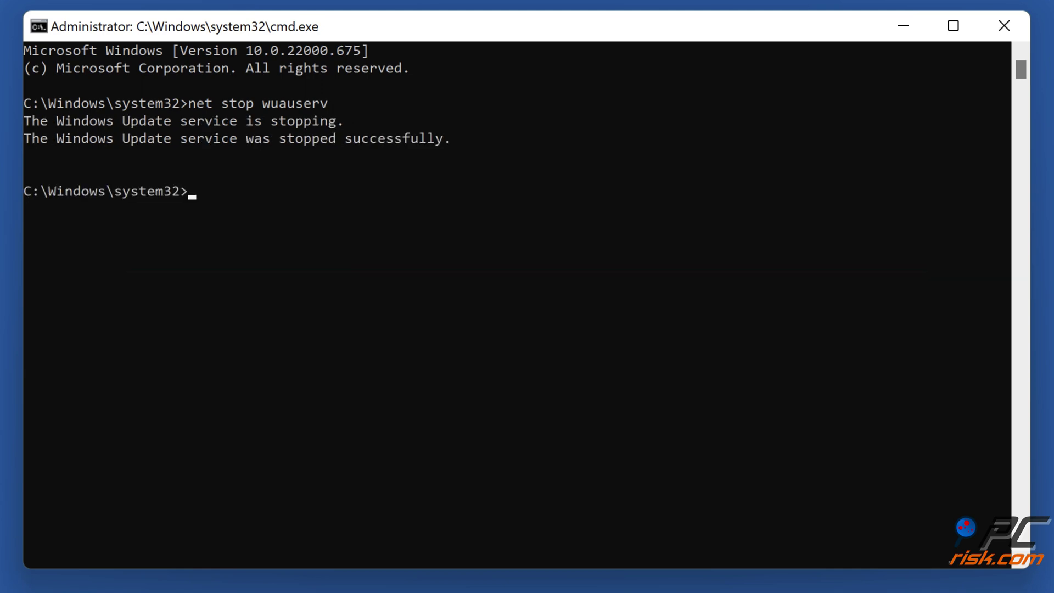
{"action": "type", "text": "rd /s /q"}
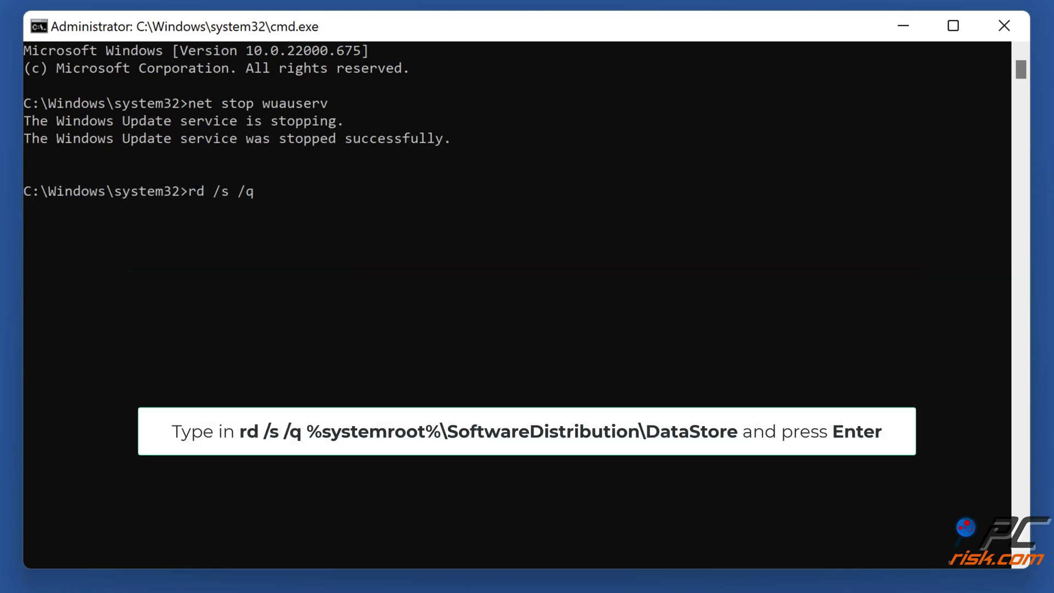
{"action": "type", "text": " %systemroot%"}
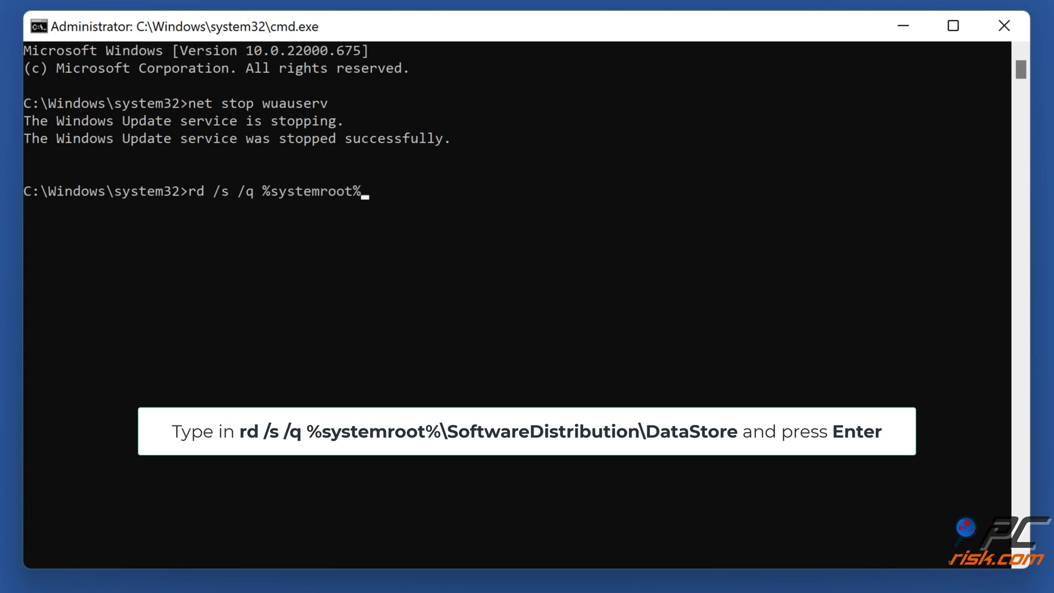
{"action": "type", "text": "\\softwaredistribution\\datastore"}
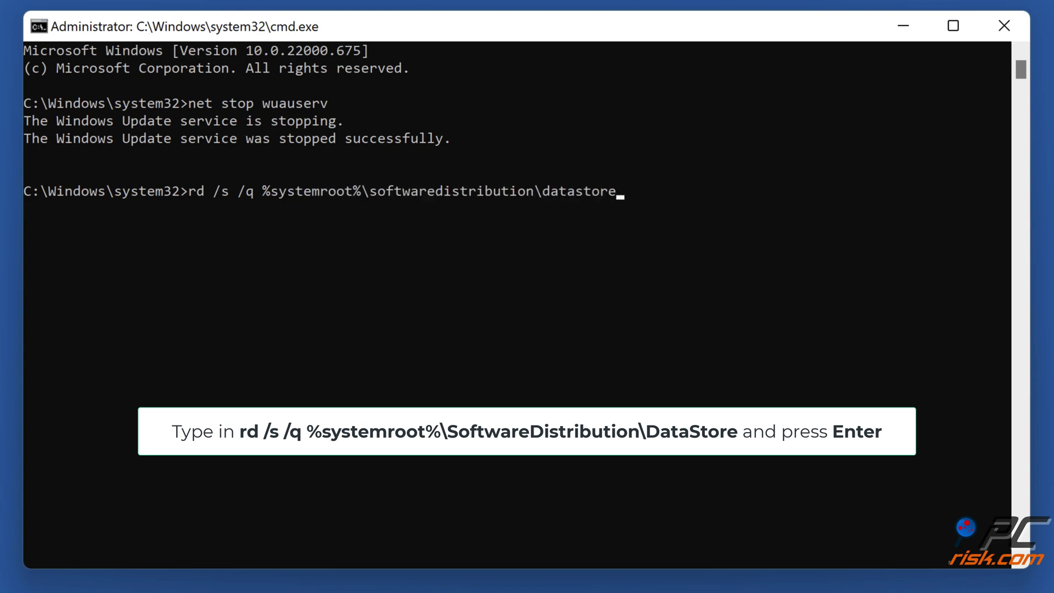
{"action": "key", "text": "Return"}
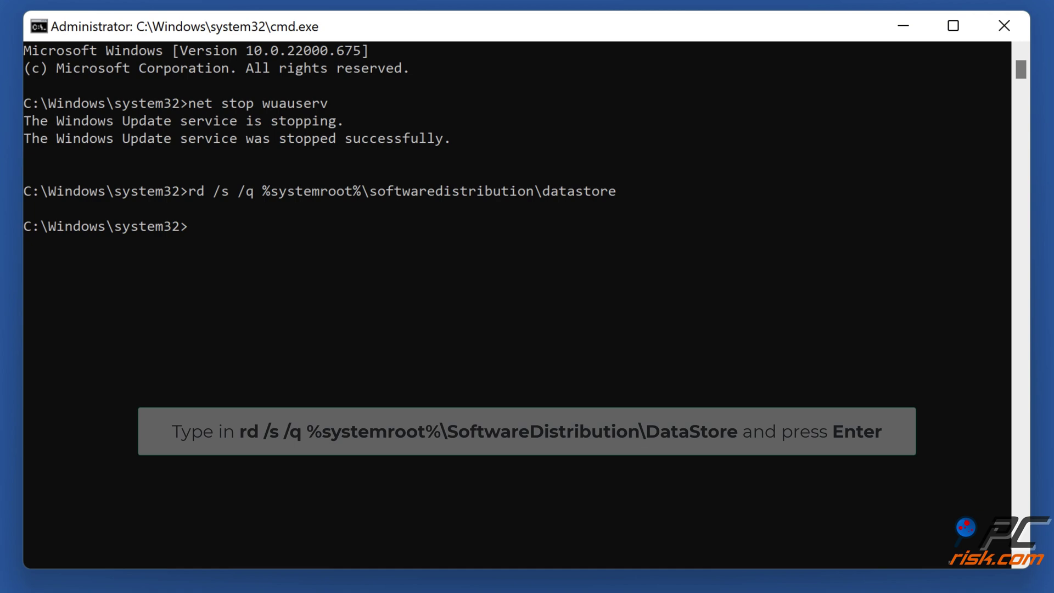
{"action": "type", "text": "net start wuauserv"}
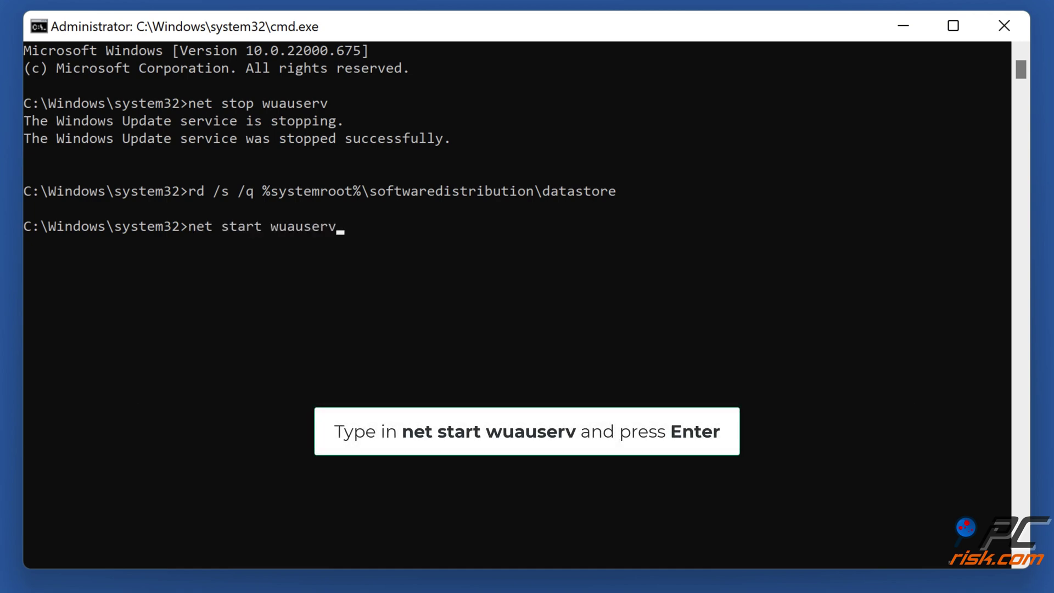
{"action": "key", "text": "Return"}
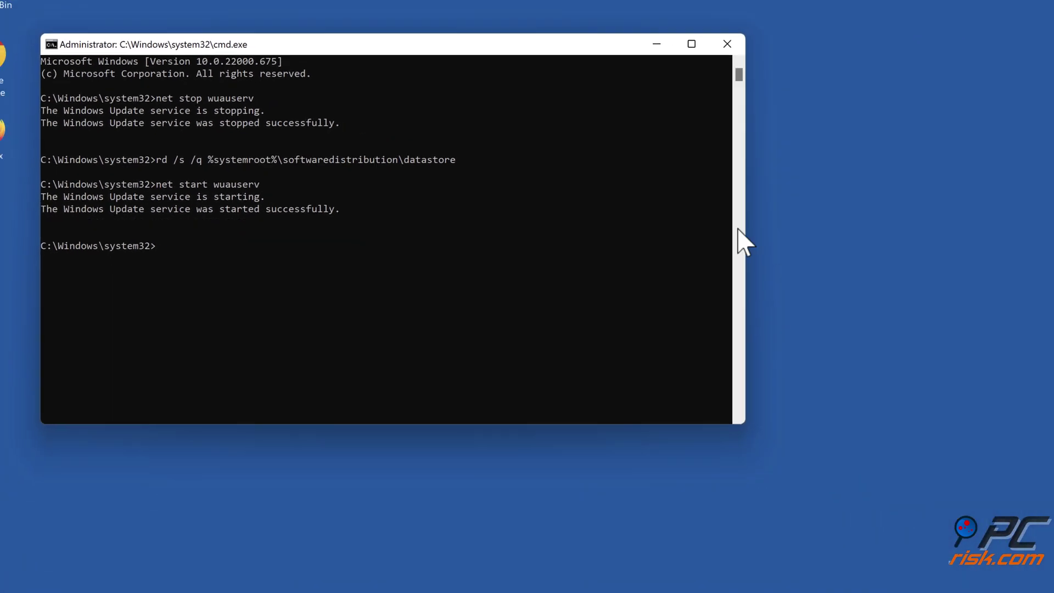
Close the Command Prompt window and open an empty Run dialog.
{"action": "left_click", "coordinate": [727, 44]}
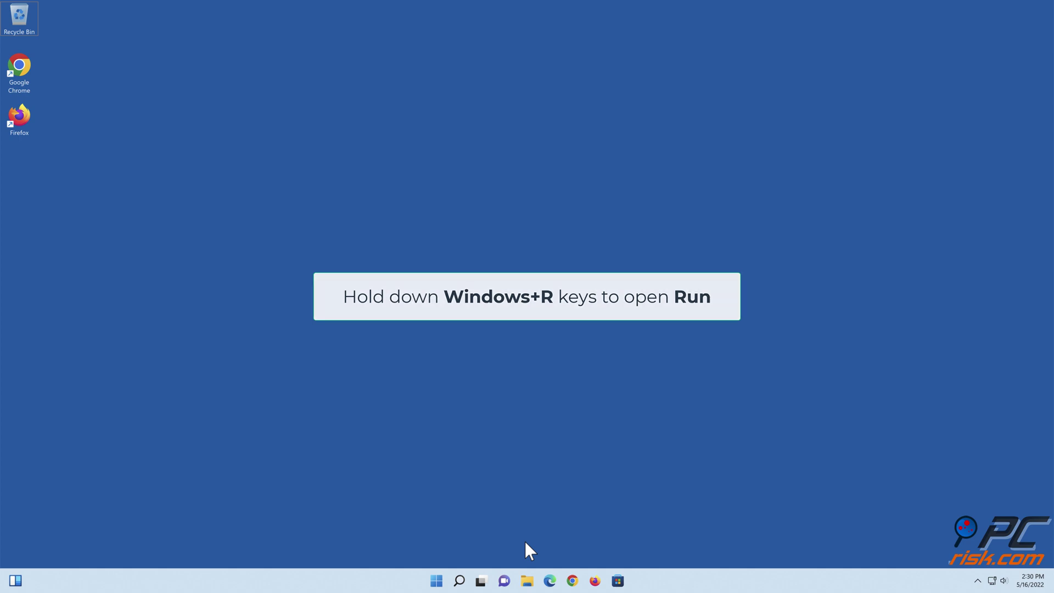
{"action": "key", "text": "super+r"}
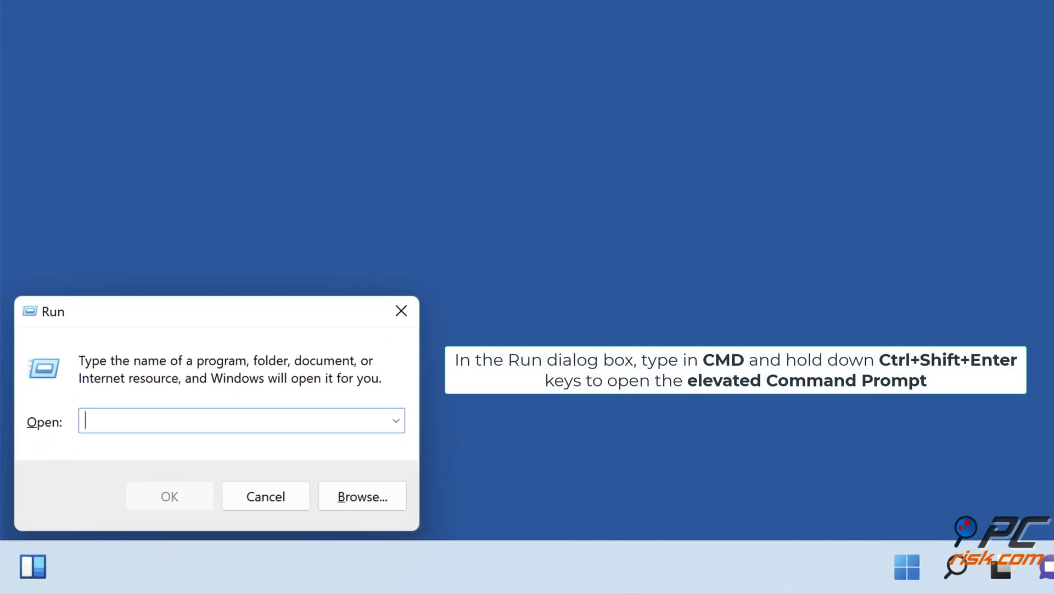
Run sfc /scannow in an elevated Command Prompt launched from Run with cmd.
{"action": "type", "text": "cmd"}
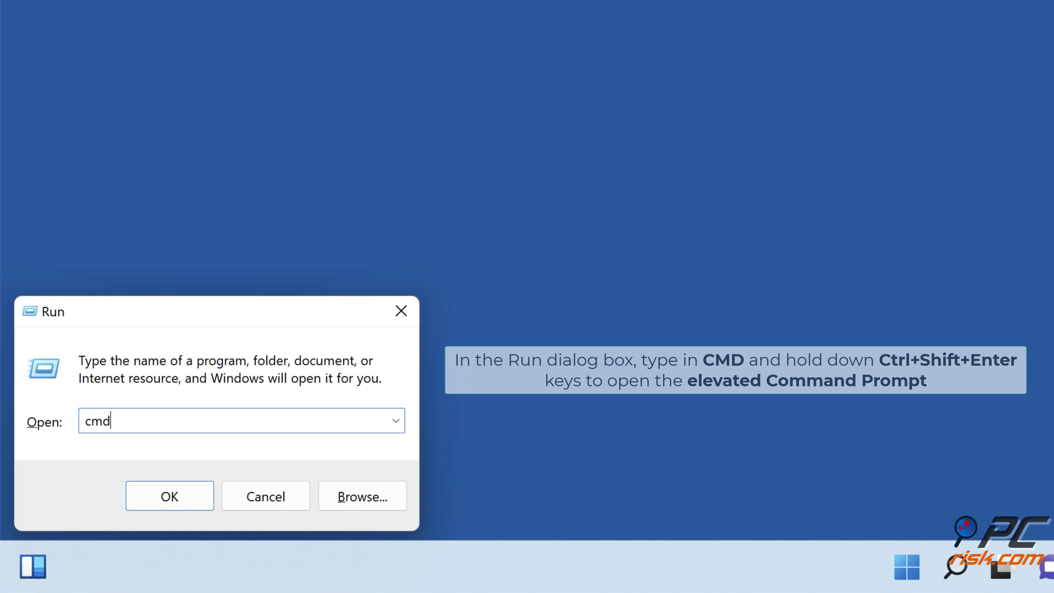
{"action": "key", "text": "ctrl+shift+Return"}
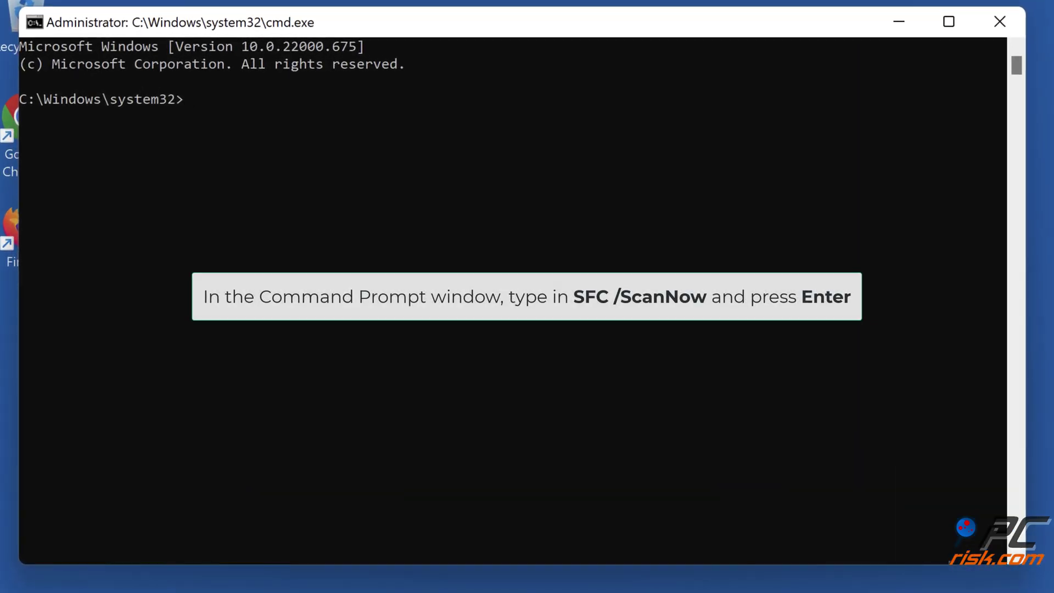
{"action": "type", "text": "sfc"}
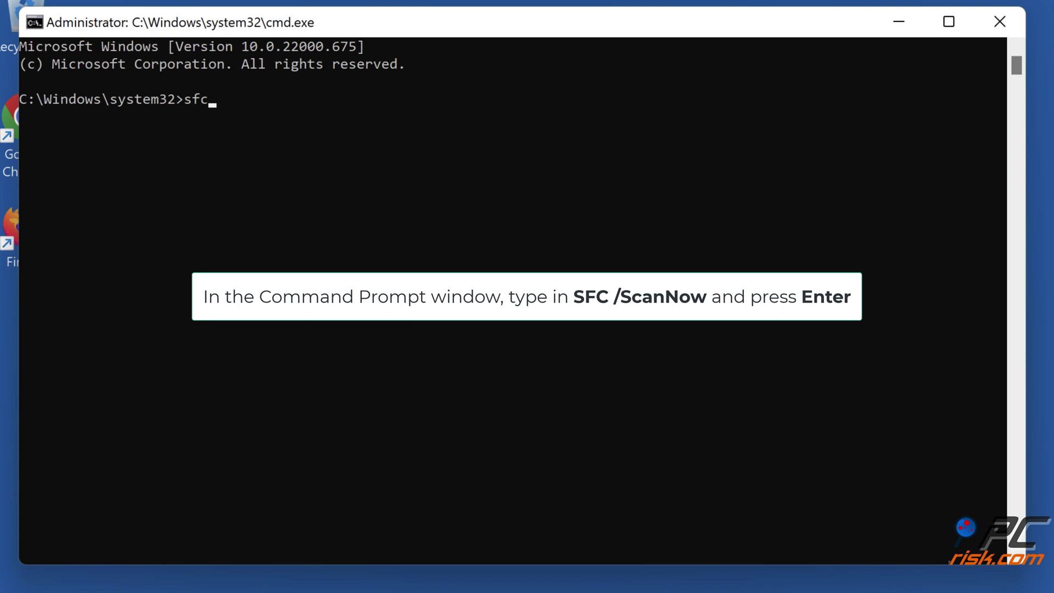
{"action": "type", "text": " /scannow"}
{"action": "key", "text": "Return"}
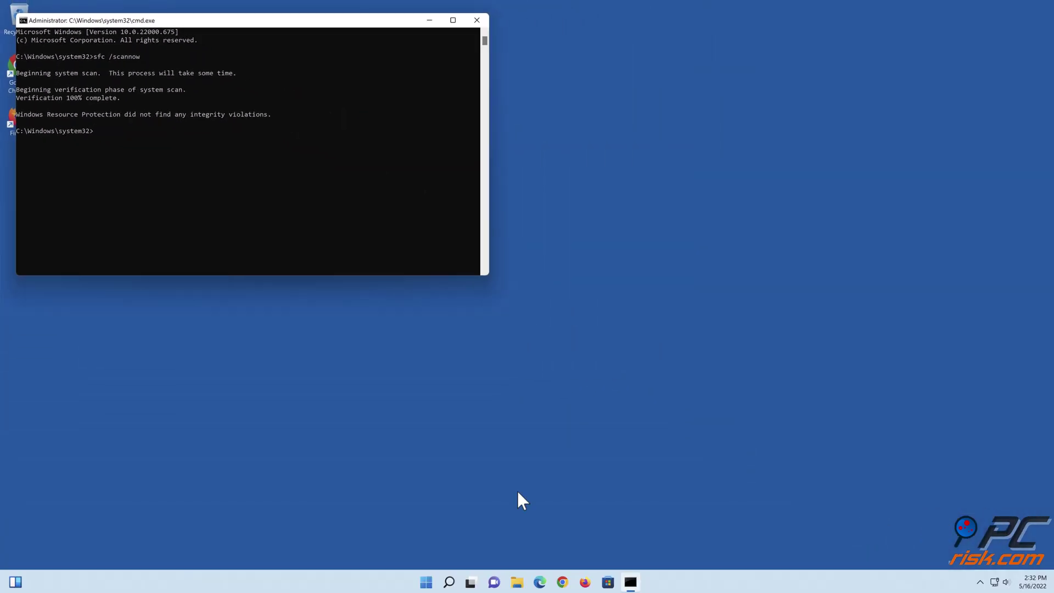
Close the finished Command Prompt and restart the PC from the Start menu.
{"action": "left_click", "coordinate": [476, 20]}
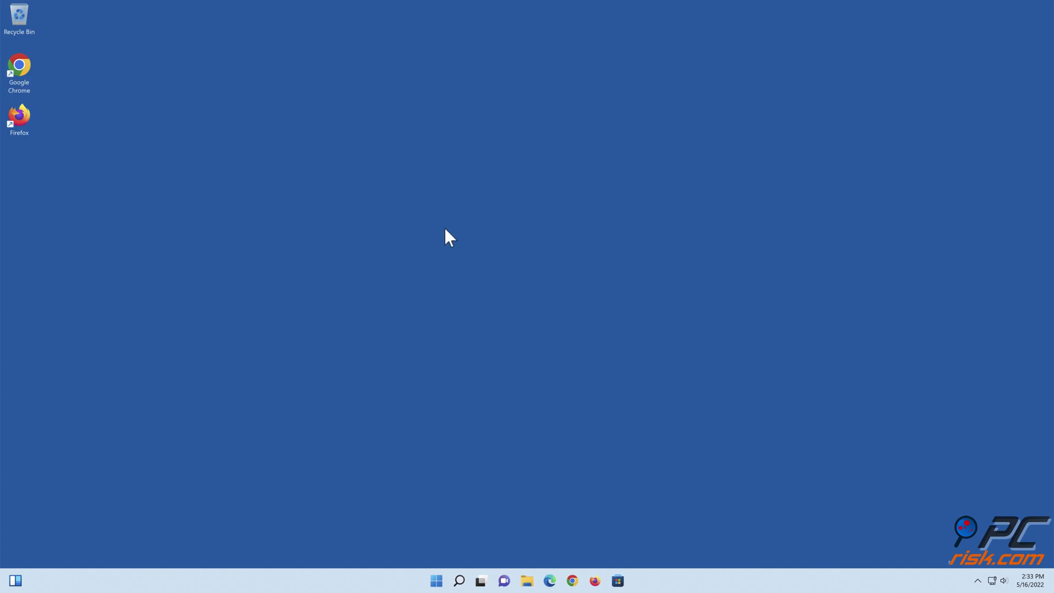
{"action": "left_click", "coordinate": [436, 581]}
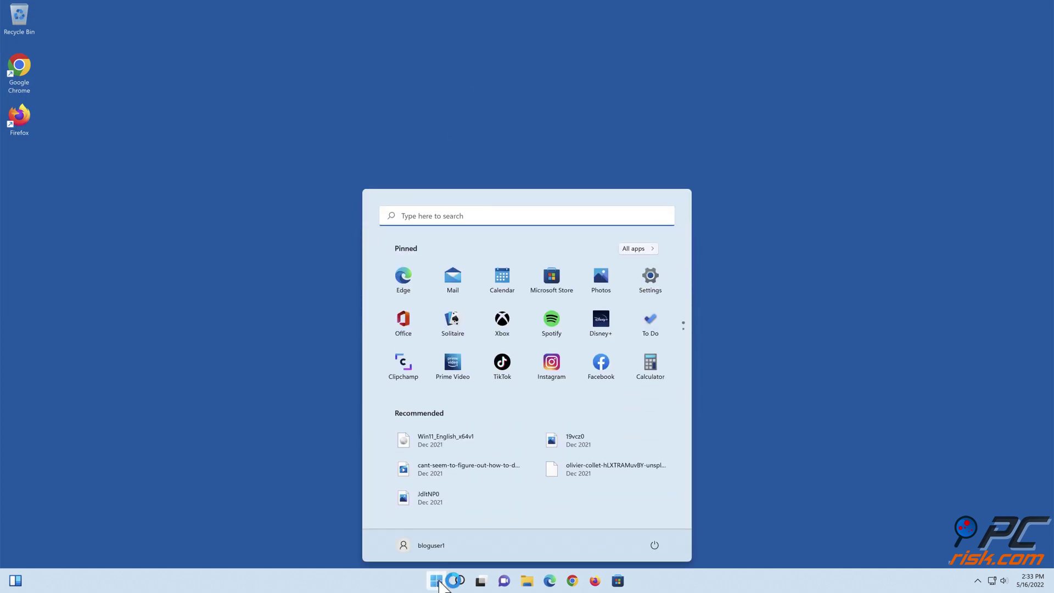
{"action": "left_click", "coordinate": [655, 546]}
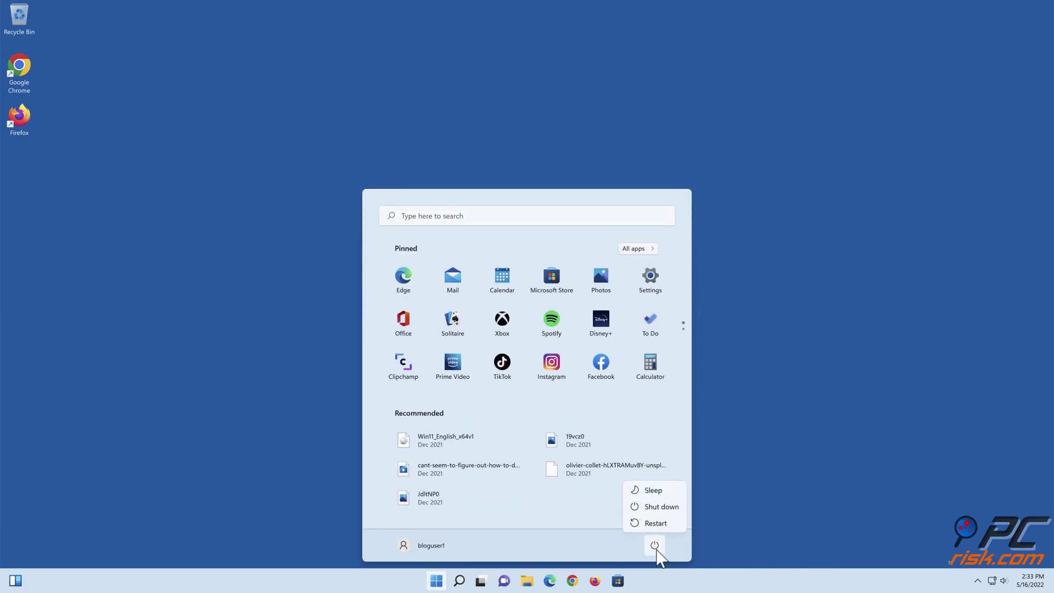
{"action": "left_click", "coordinate": [657, 527]}
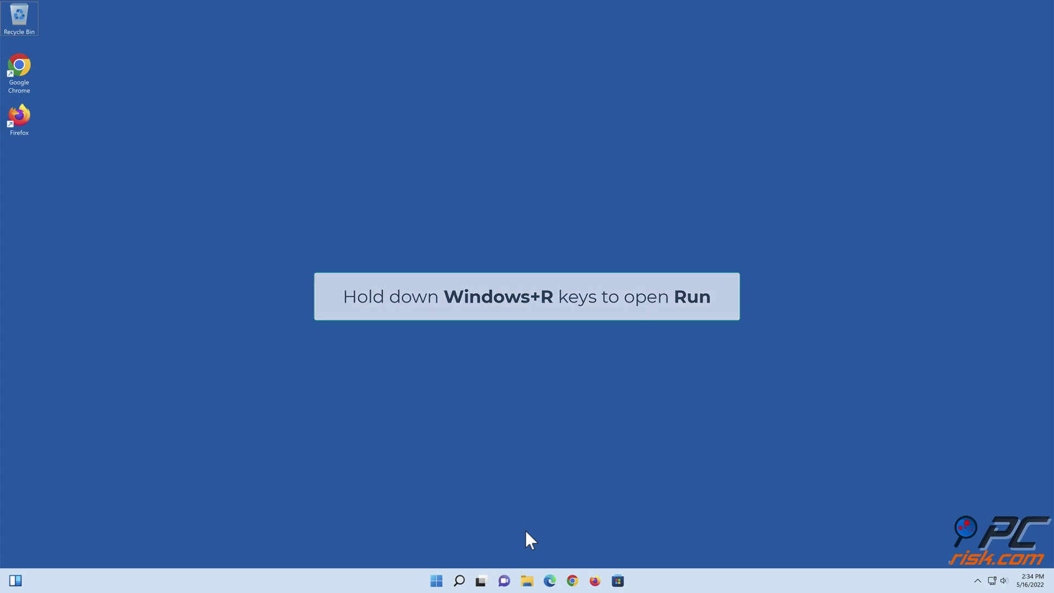
Launch Command Prompt as administrator from the Run box using cmd.
{"action": "key", "text": "super+r"}
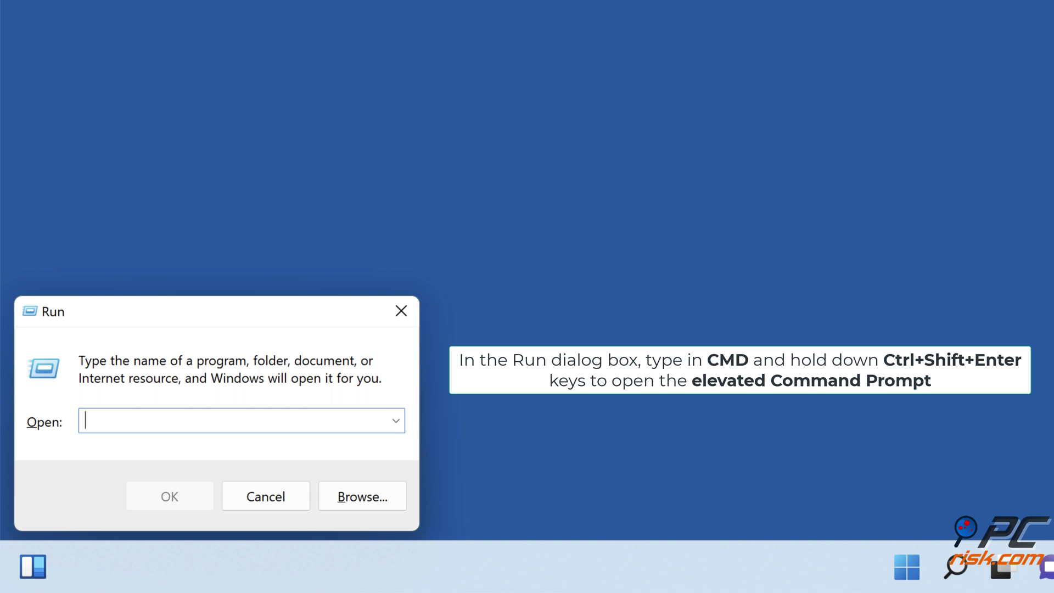
{"action": "type", "text": "cmd"}
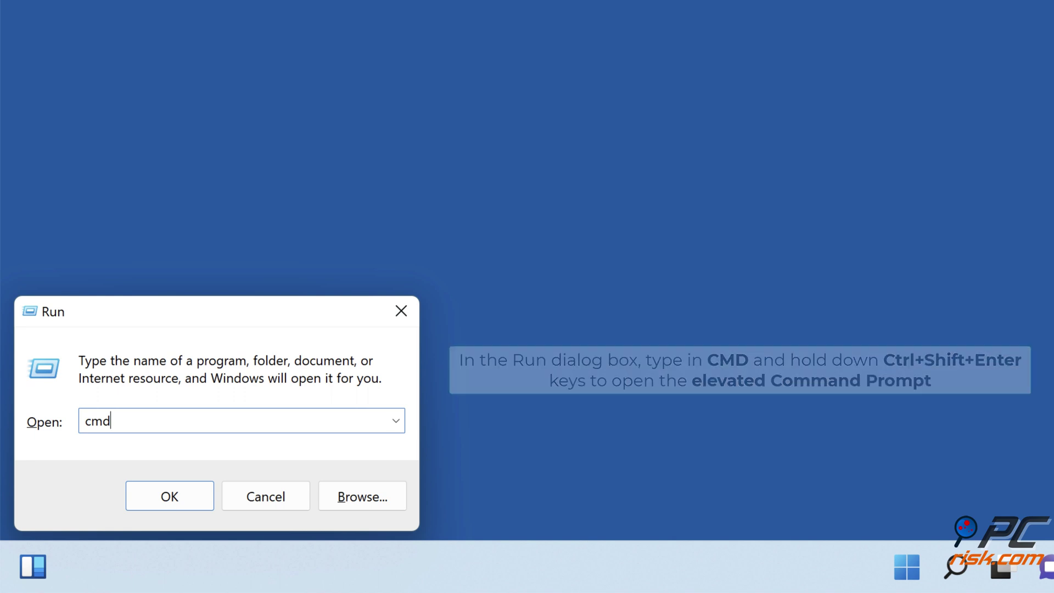
{"action": "key", "text": "ctrl+shift+Return"}
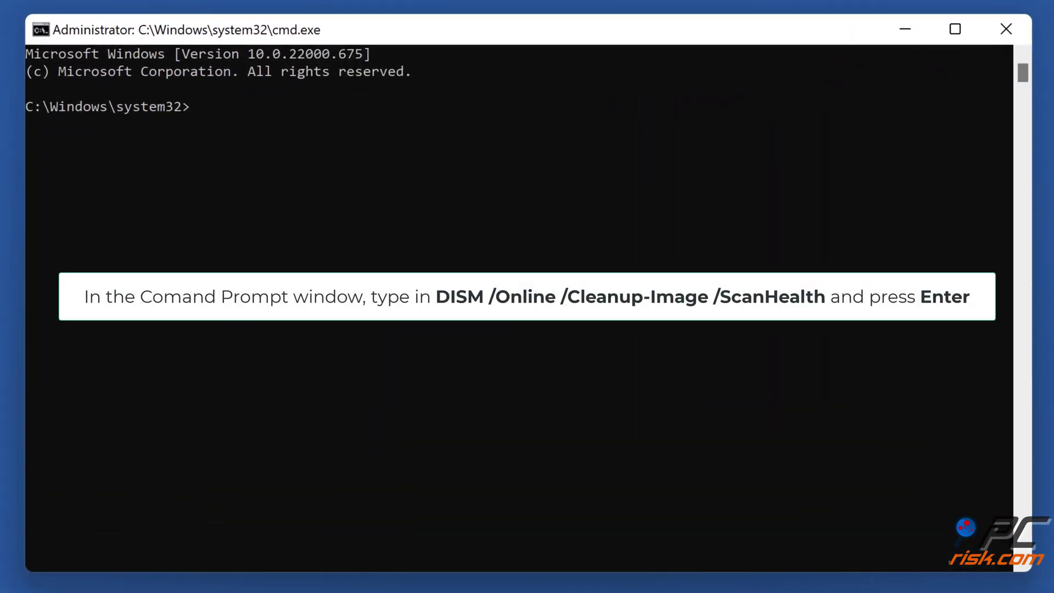
Run DISM /Online /Cleanup-Image /ScanHealth, then /RestoreHealth to repair the Windows image.
{"action": "type", "text": "dism /online /cleanup-image /scanhealth"}
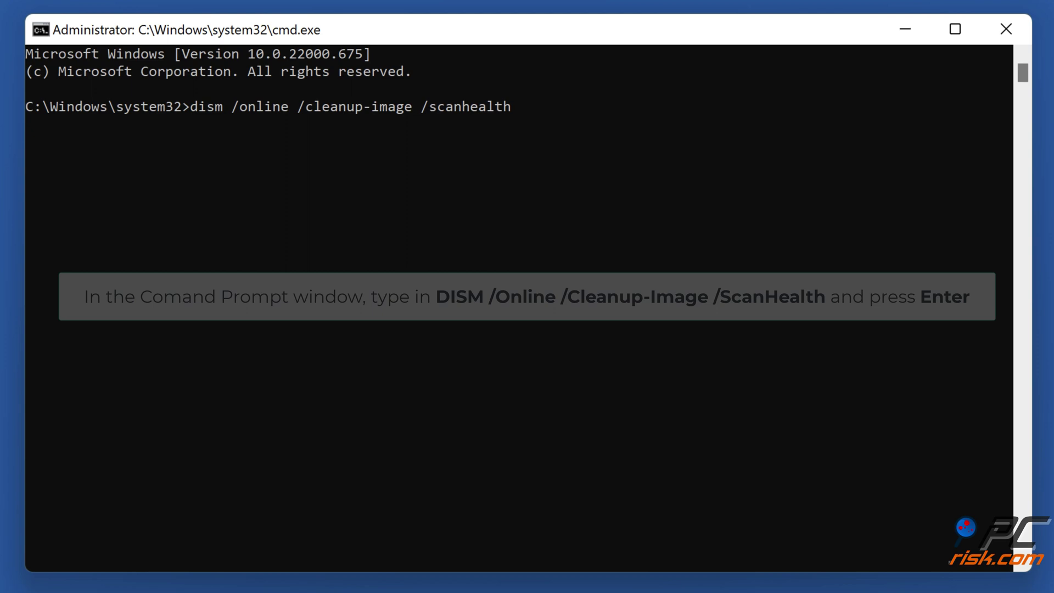
{"action": "key", "text": "Return"}
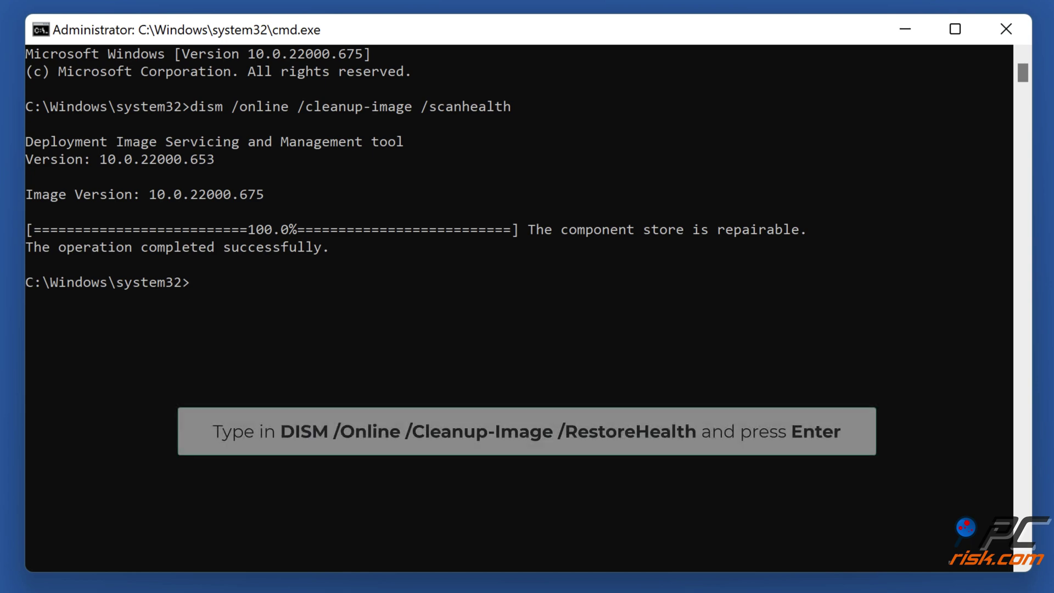
{"action": "type", "text": "dism /online /cleanup-image /restorehealth"}
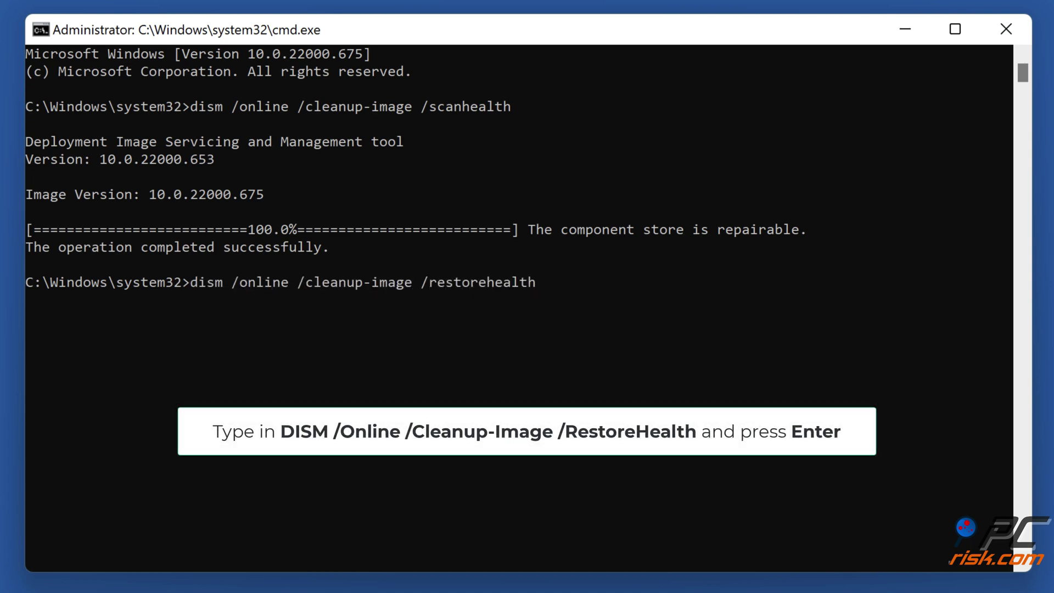
{"action": "key", "text": "Return"}
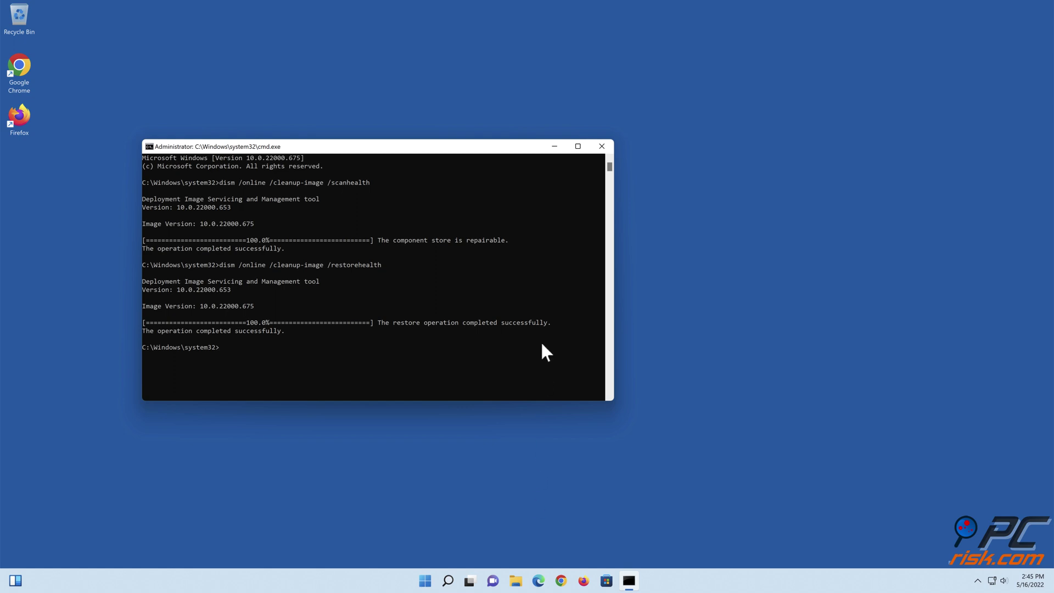
Close the Command Prompt window and restart Windows from the Start menu's power options.
{"action": "left_click", "coordinate": [607, 145]}
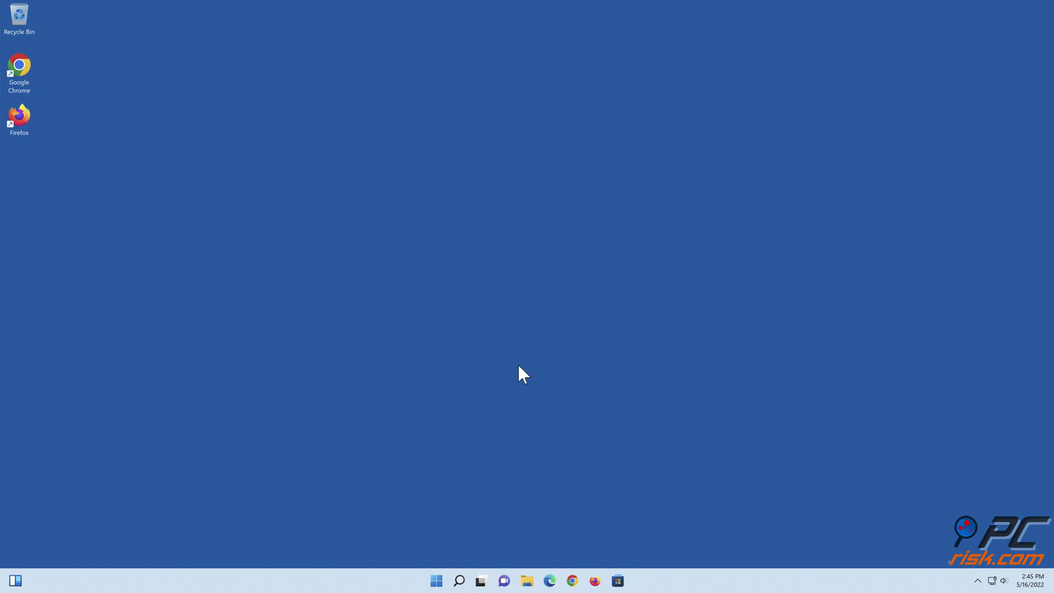
{"action": "left_click", "coordinate": [437, 580]}
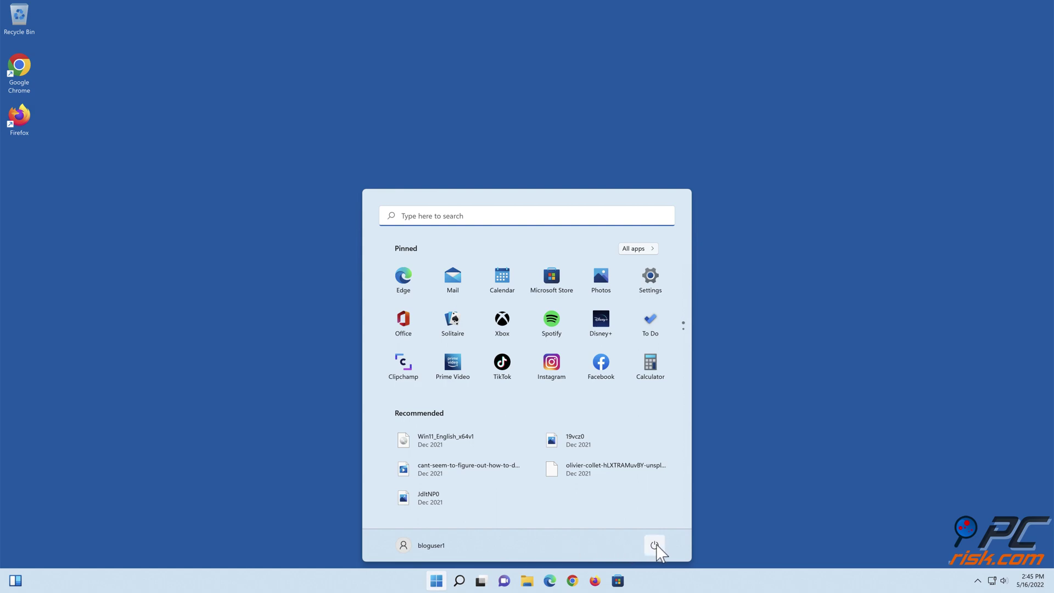
{"action": "left_click", "coordinate": [654, 545]}
{"action": "left_click", "coordinate": [651, 528]}
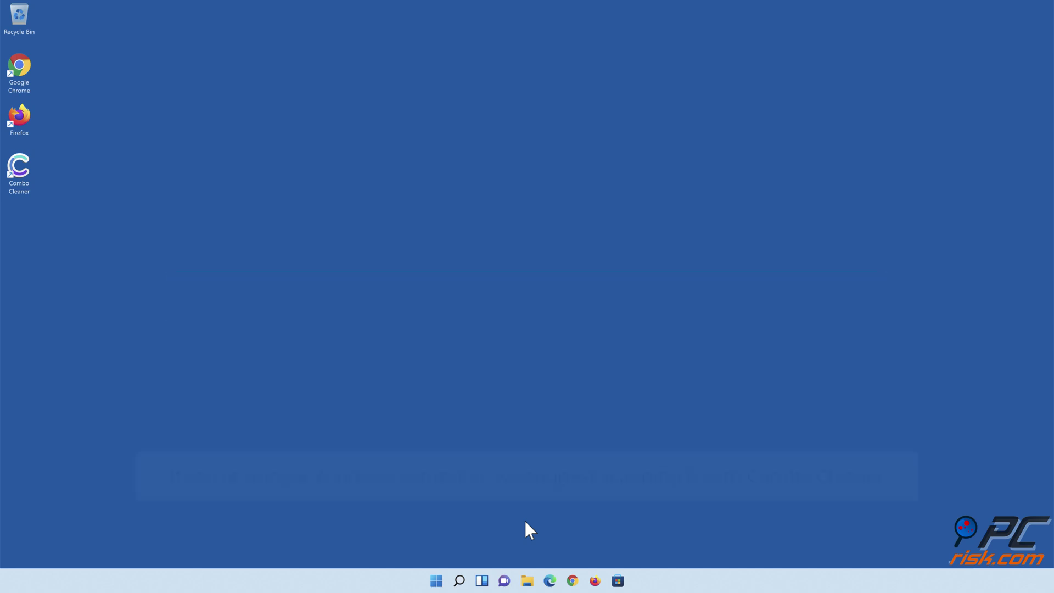
Scan the PC with Combo Cleaner, quarantine the detected threats, and turn on anti-malware protection.
{"action": "double_click", "coordinate": [22, 181]}
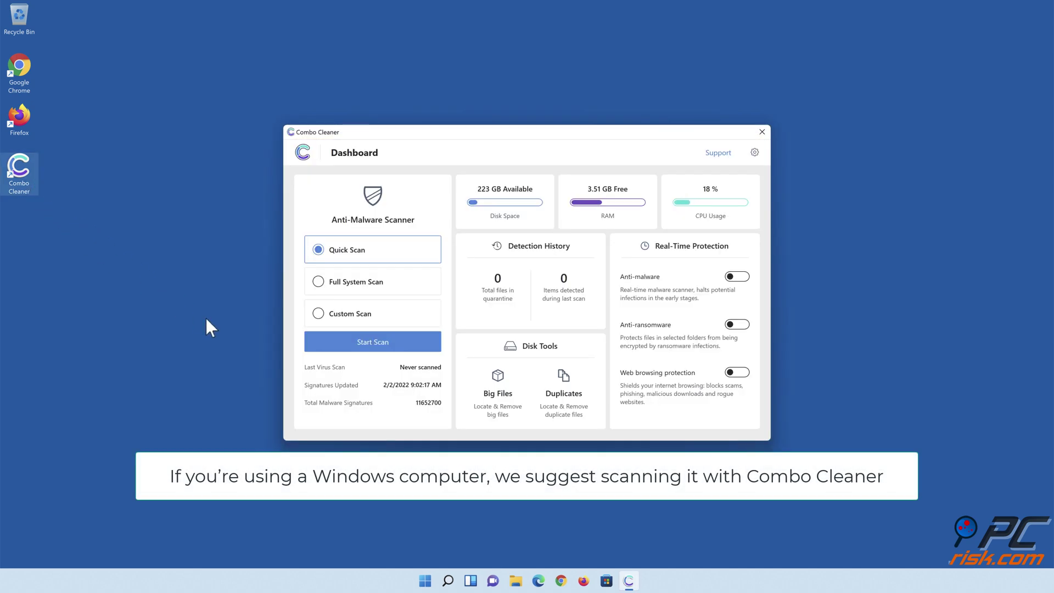
{"action": "left_click", "coordinate": [373, 349]}
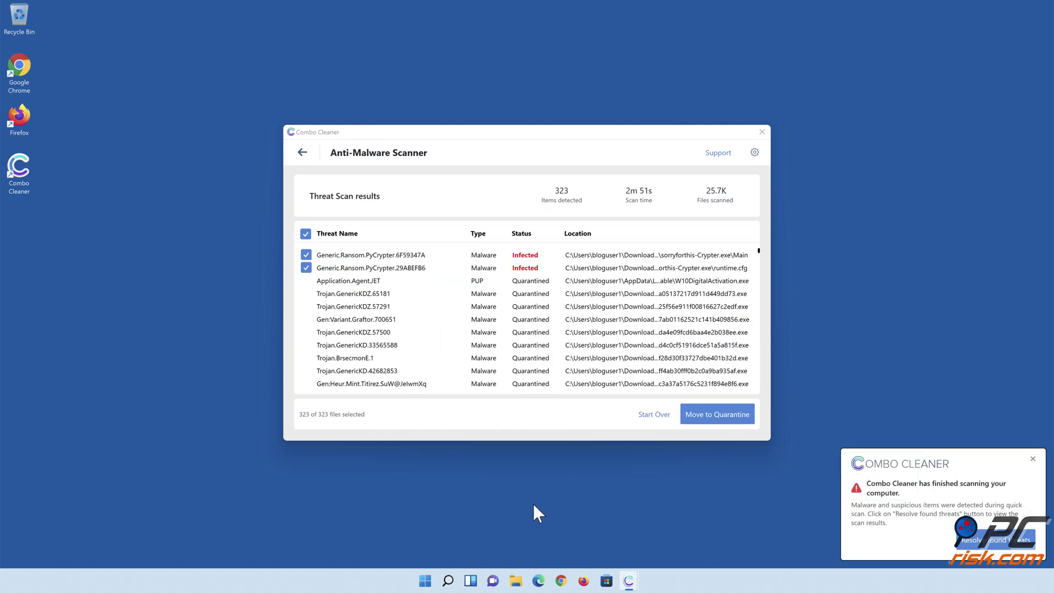
{"action": "left_click", "coordinate": [715, 423]}
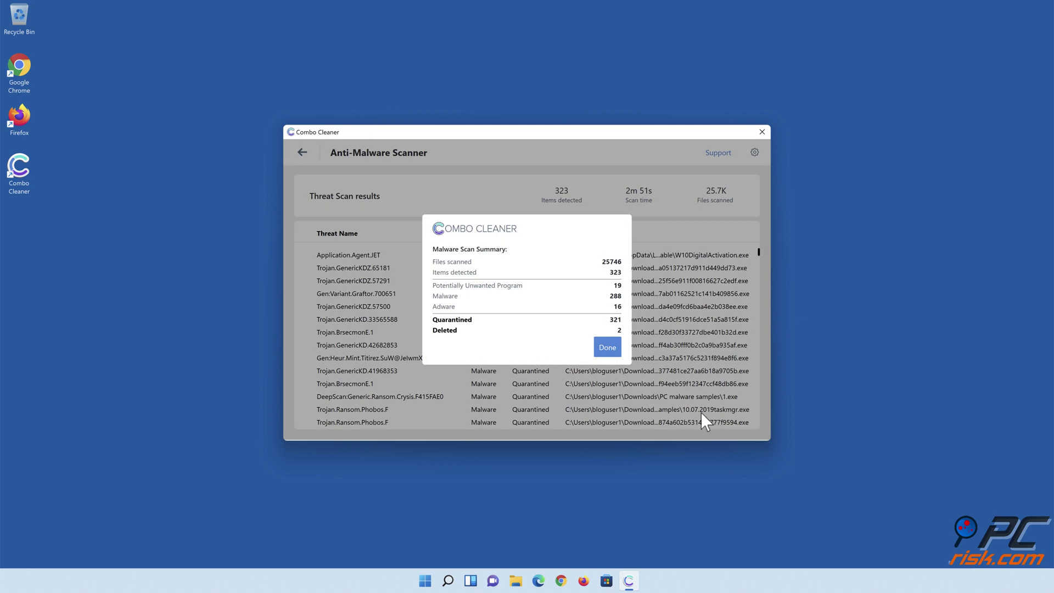
{"action": "left_click", "coordinate": [607, 353]}
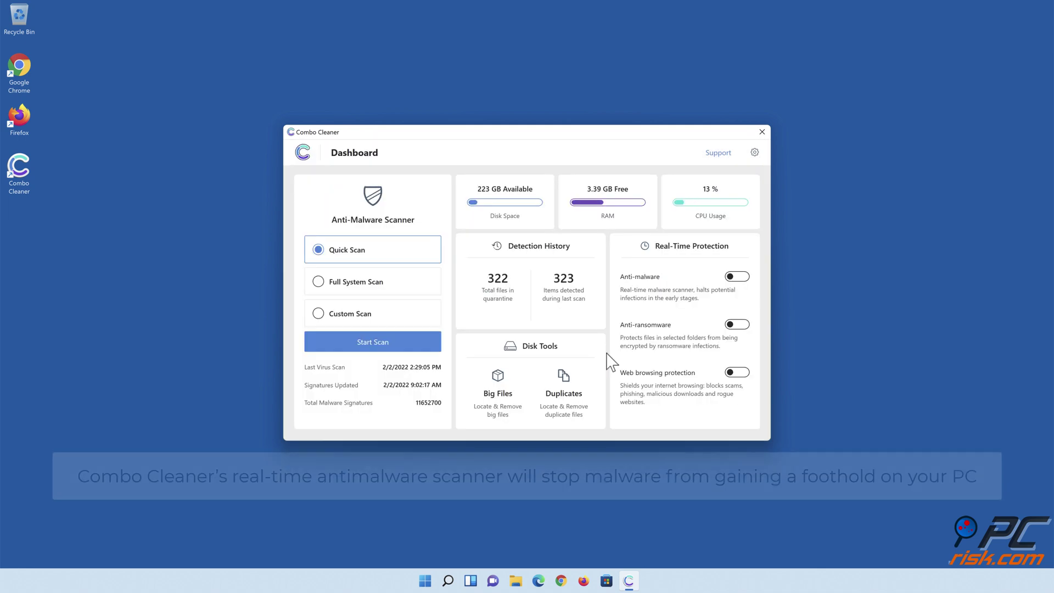
{"action": "left_click", "coordinate": [737, 278]}
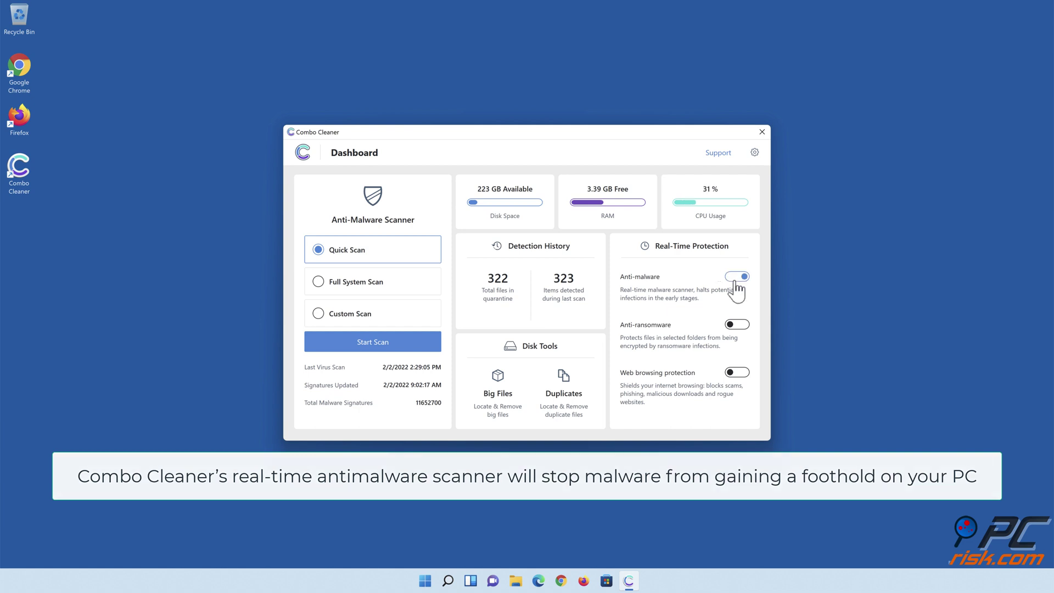
Enable anti-ransomware protection for the Libraries > Documents folder and turn on web browsing protection.
{"action": "left_click", "coordinate": [737, 325]}
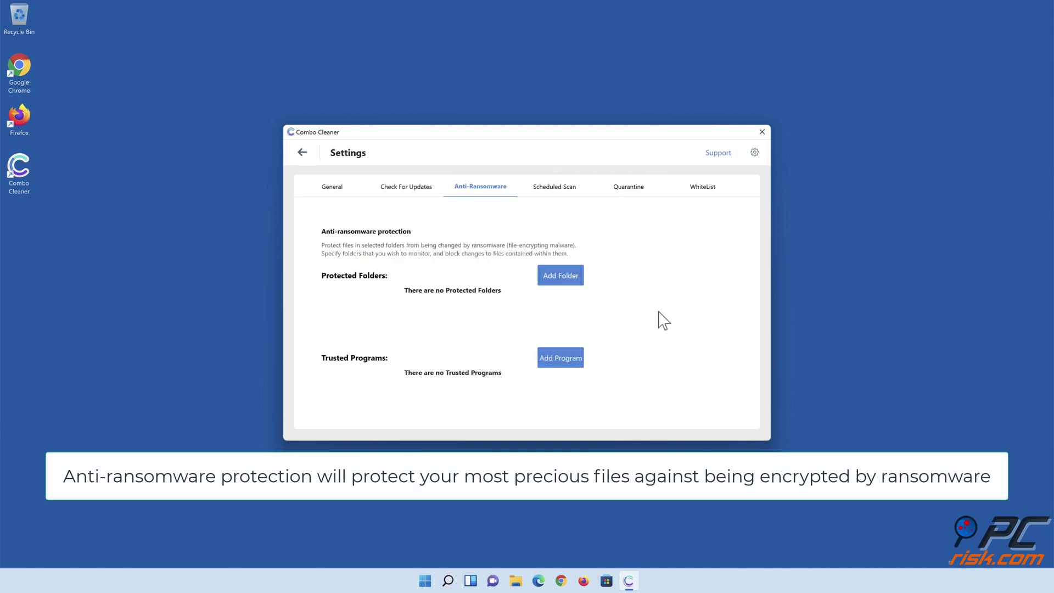
{"action": "left_click", "coordinate": [561, 278]}
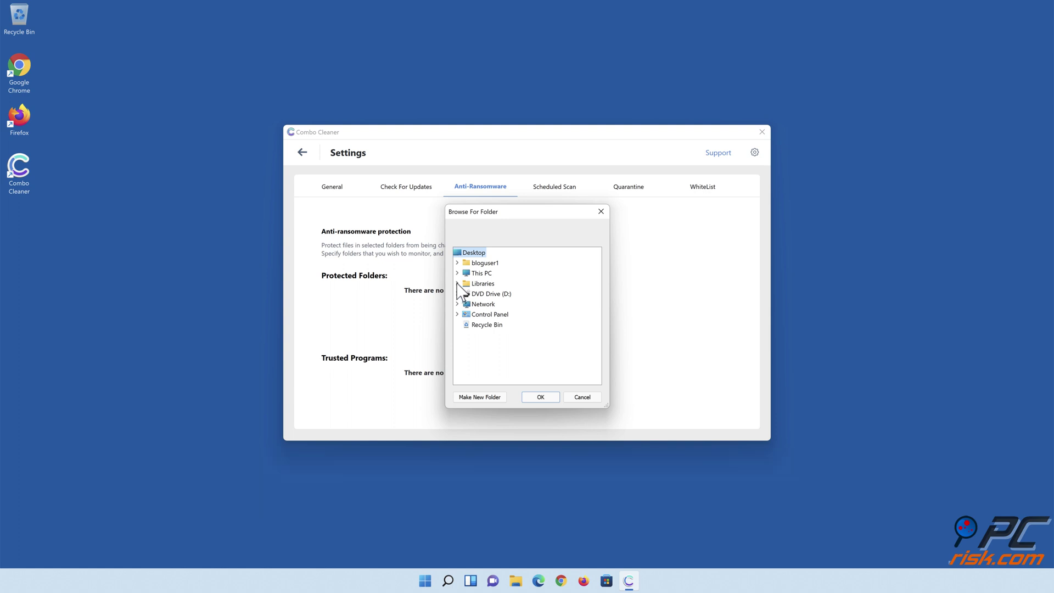
{"action": "left_click", "coordinate": [457, 283]}
{"action": "left_click", "coordinate": [466, 304]}
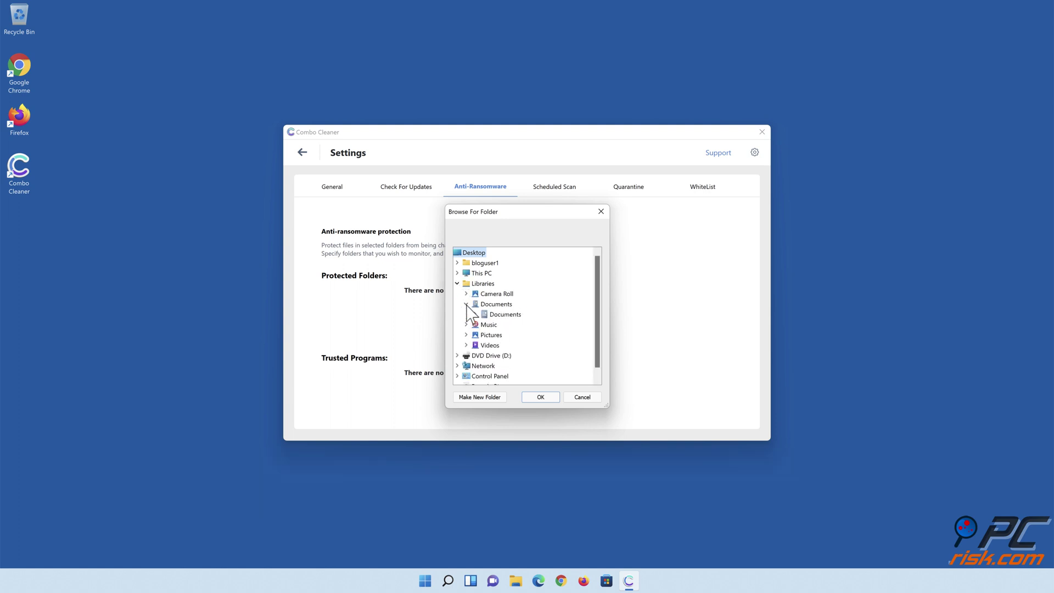
{"action": "left_click", "coordinate": [502, 315]}
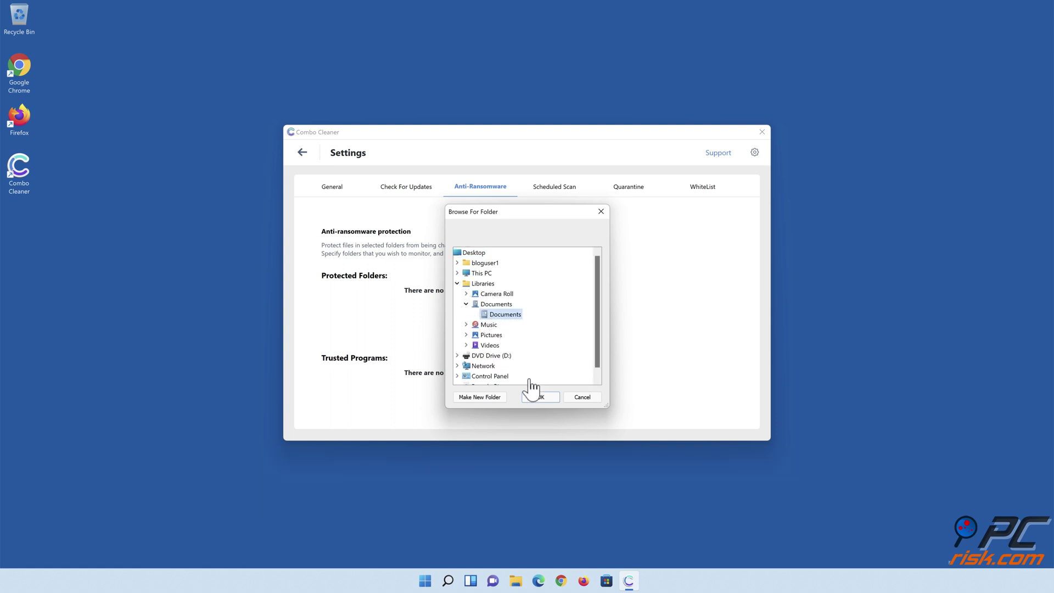
{"action": "left_click", "coordinate": [541, 397]}
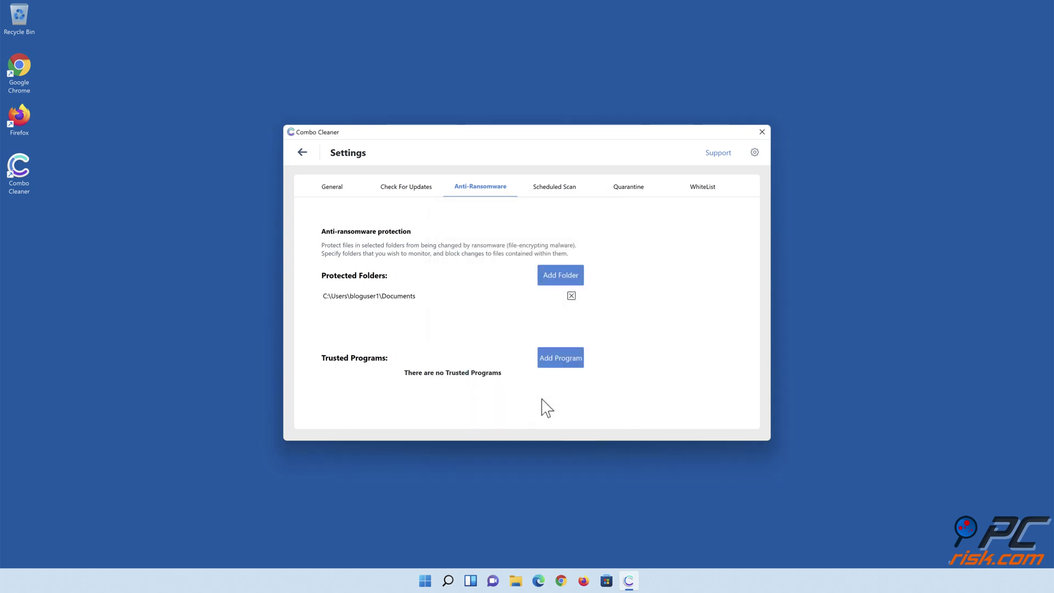
{"action": "left_click", "coordinate": [302, 153]}
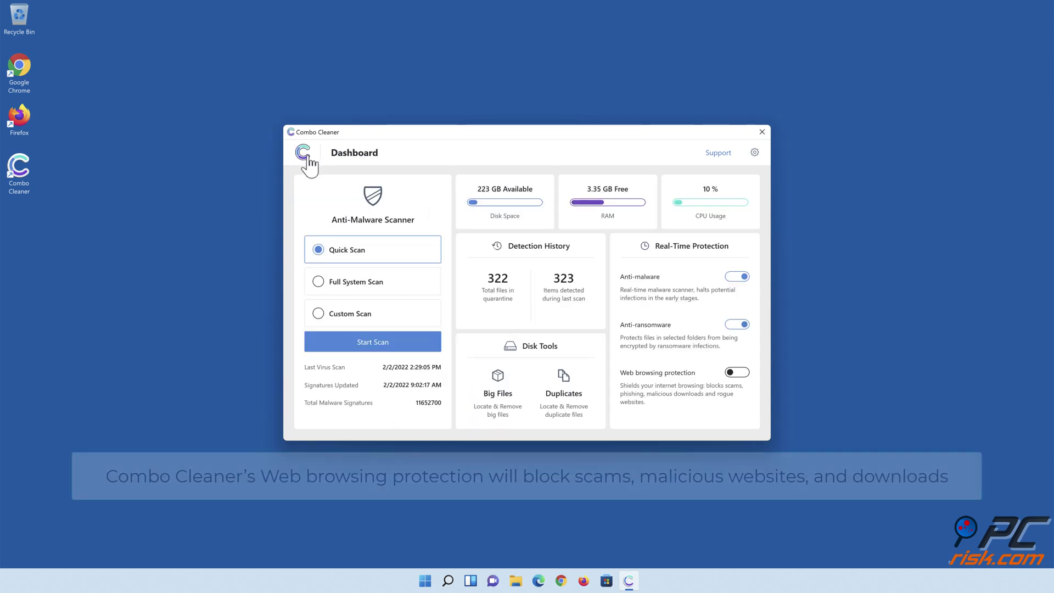
{"action": "left_click", "coordinate": [737, 373]}
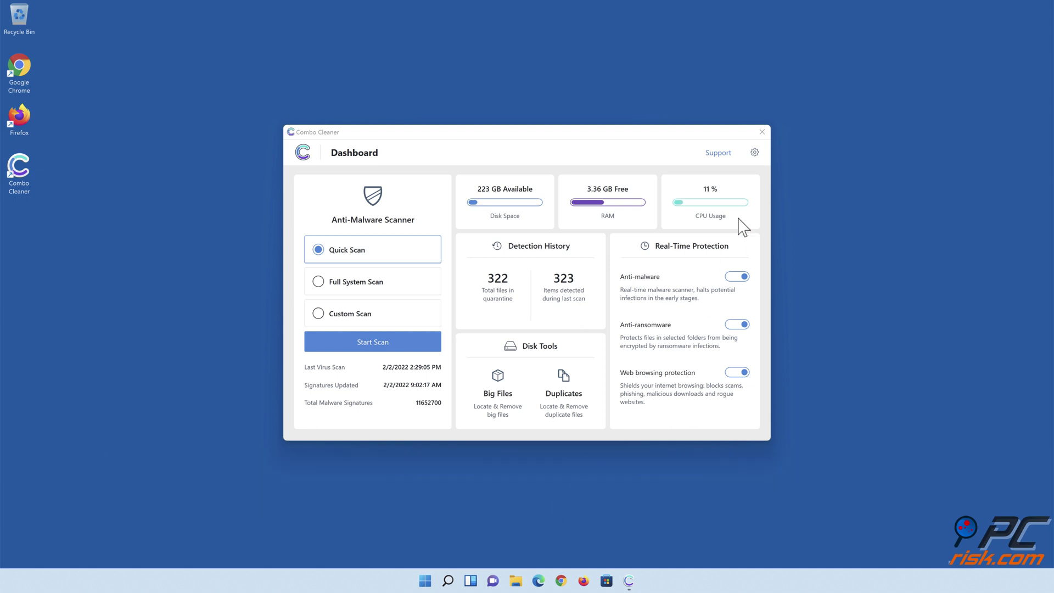
Close the Combo Cleaner window to return to the empty desktop.
{"action": "left_click", "coordinate": [762, 132]}
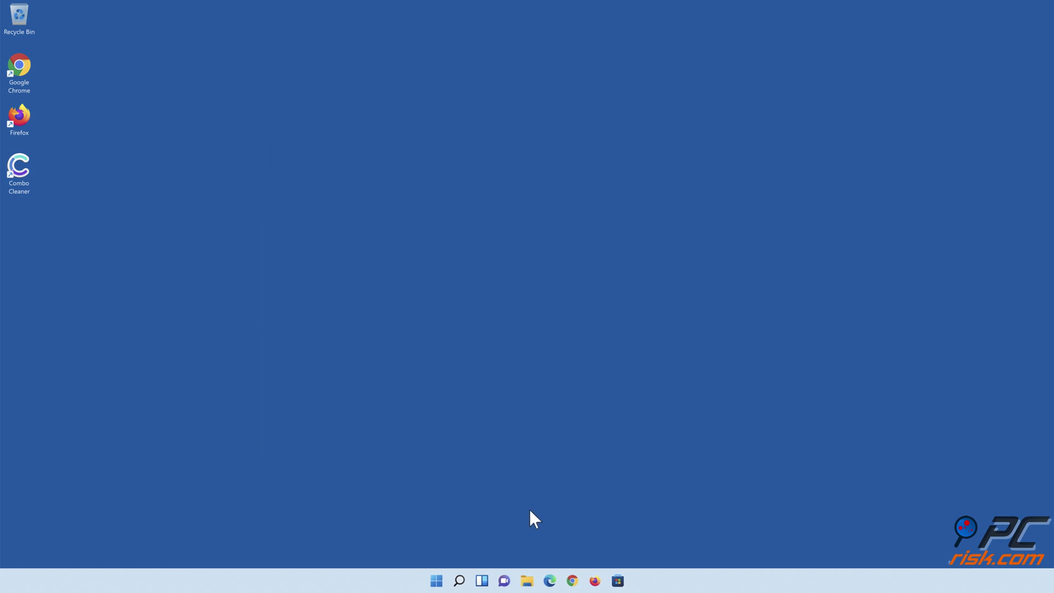